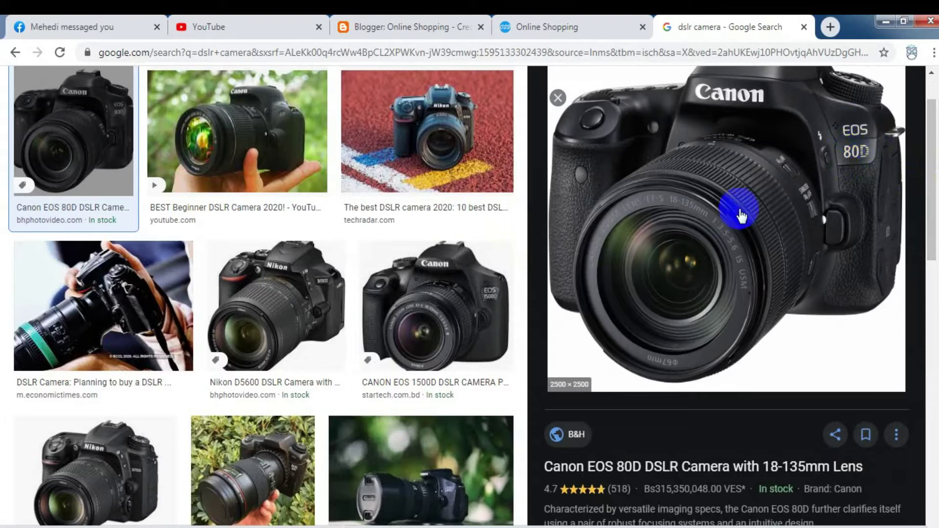
- Save the enlarged Canon EOS 80D image to the Desktop as a JPEG named canon_1263c006_eos_80d_dslr_camera_1225877
{"action": "right_click", "coordinate": [709, 183]}
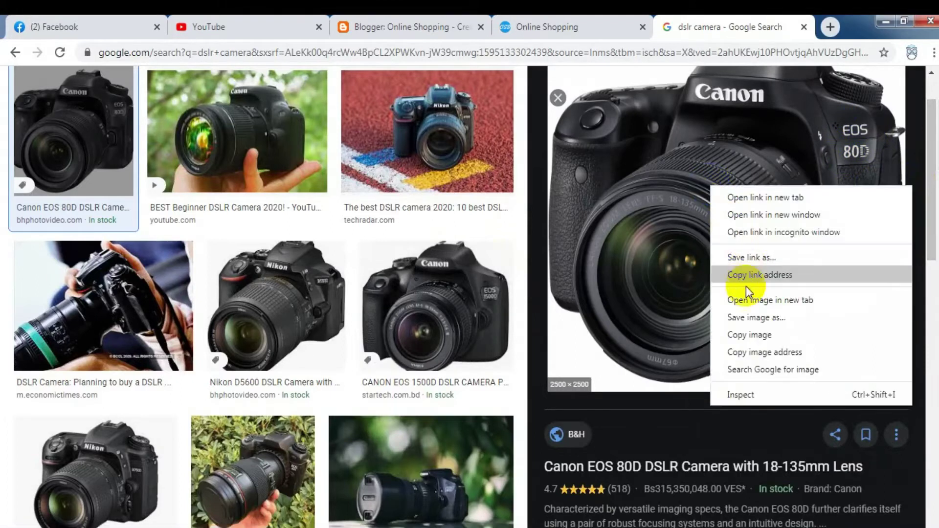
{"action": "left_click", "coordinate": [747, 318]}
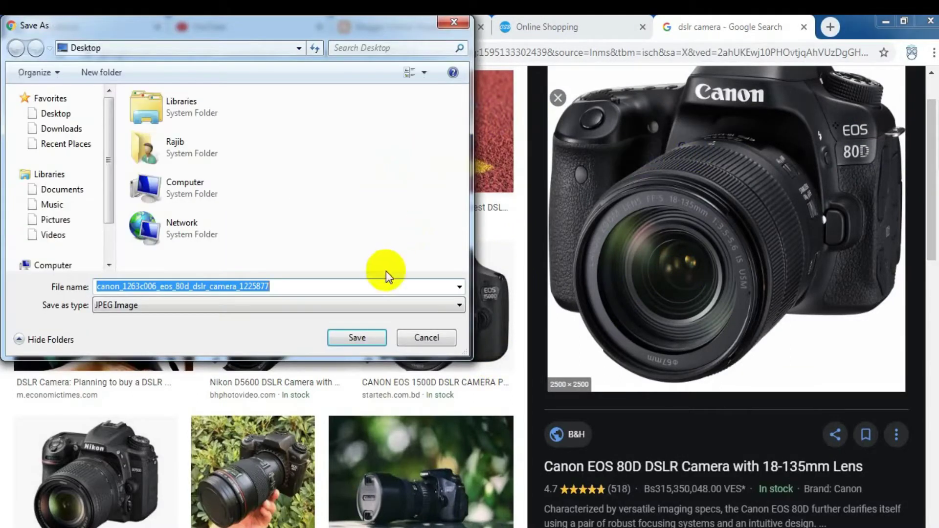
{"action": "left_click", "coordinate": [357, 338]}
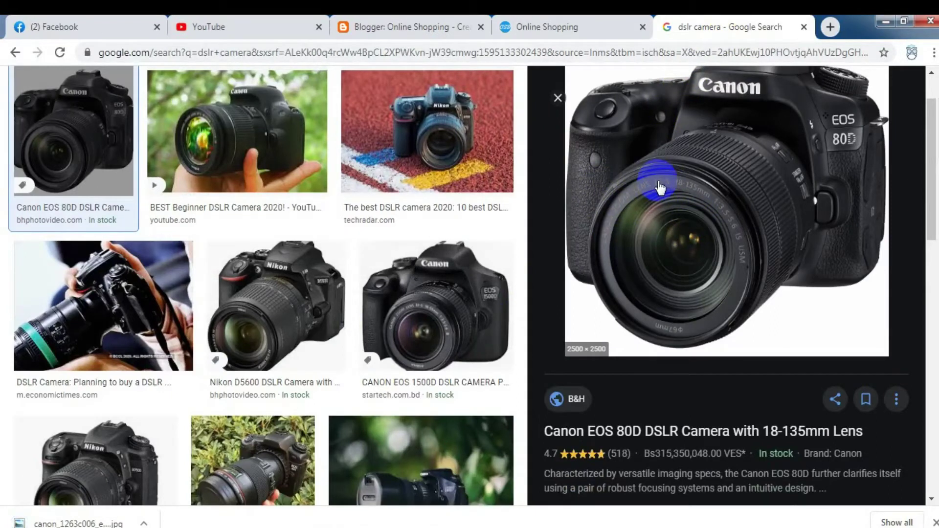
{"action": "left_click", "coordinate": [439, 16]}
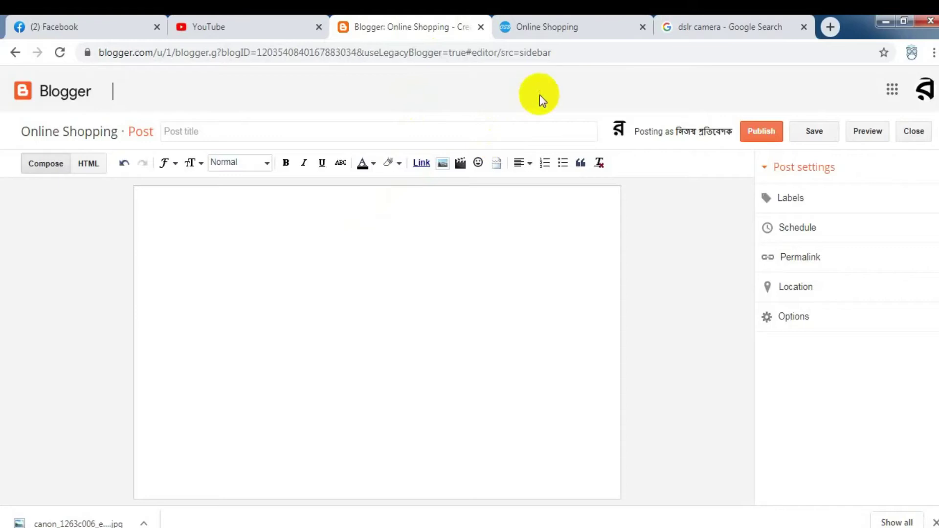
{"action": "left_click", "coordinate": [688, 16]}
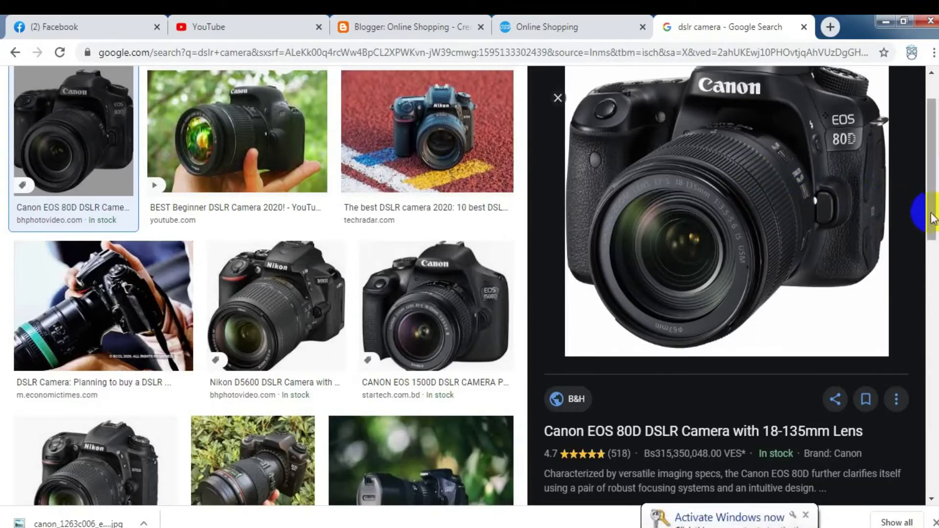
{"action": "left_click_drag", "start_coordinate": [932, 215], "coordinate": [932, 184]}
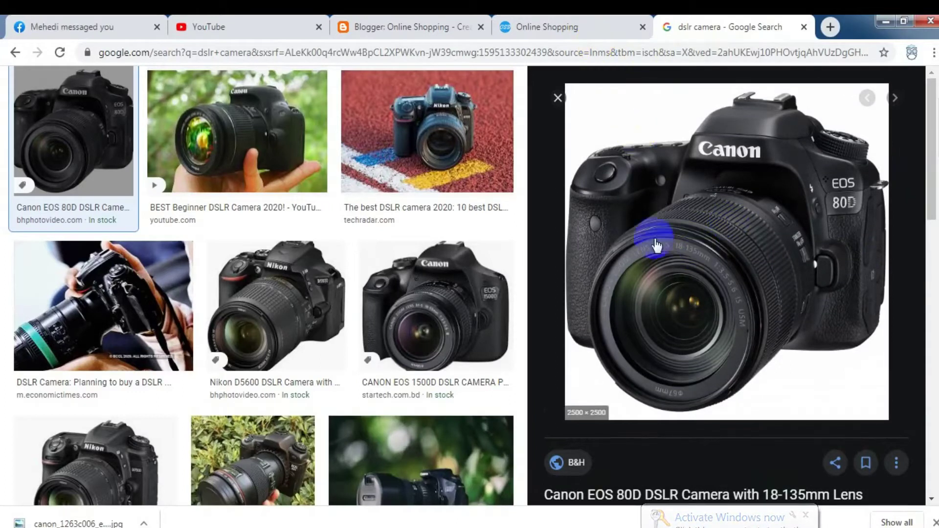
- Activate the Blogger post's title field, then copy the product name through "Canon EOS 80D DSLR Camera" from the Google image result
{"action": "left_click", "coordinate": [394, 16]}
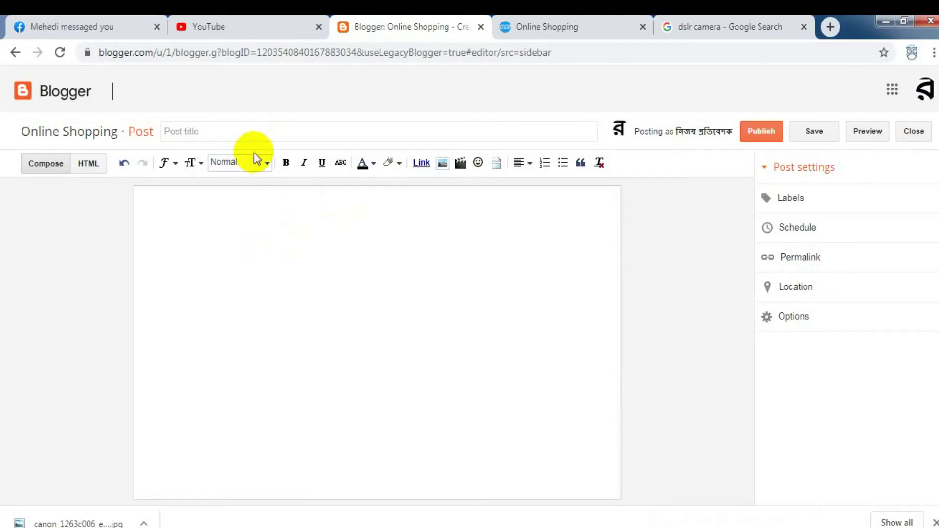
{"action": "left_click", "coordinate": [302, 132]}
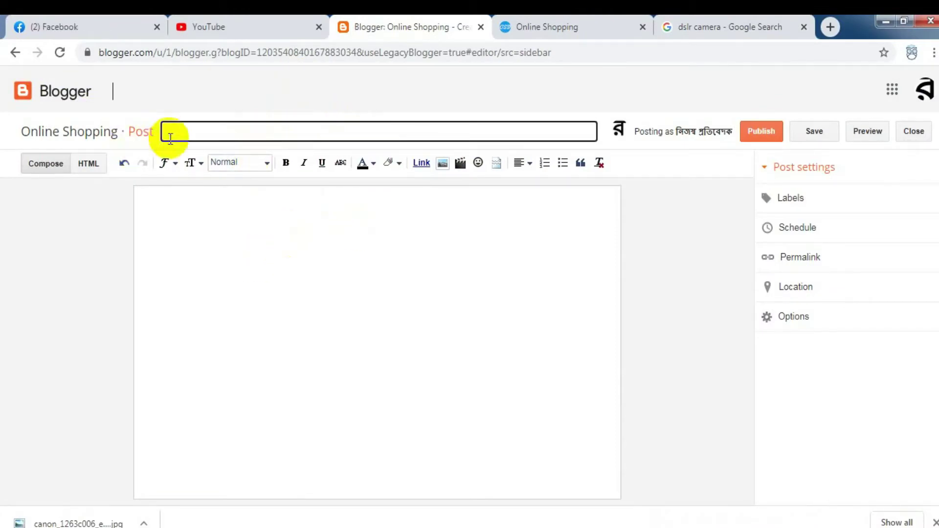
{"action": "left_click", "coordinate": [668, 25]}
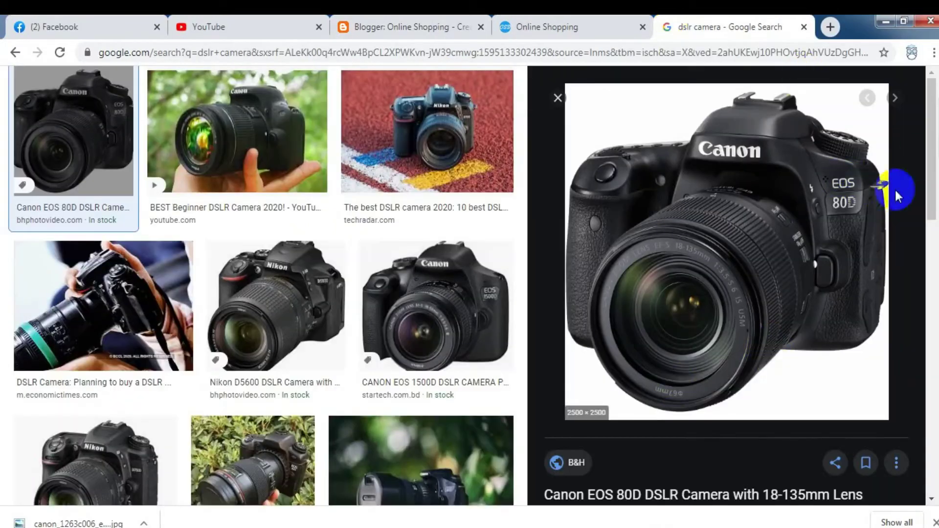
{"action": "scroll", "coordinate": [929, 230], "scroll_direction": "down", "scroll_amount": 3}
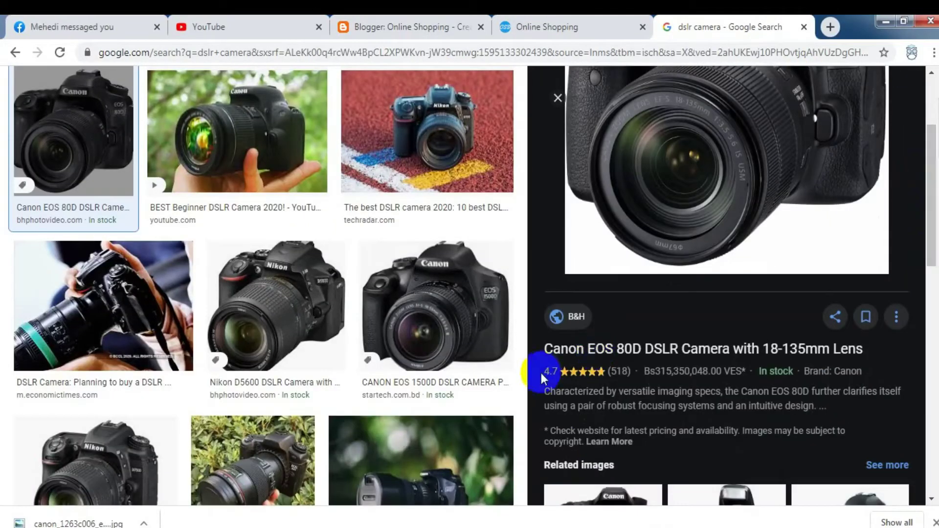
{"action": "left_click_drag", "start_coordinate": [541, 351], "coordinate": [705, 352]}
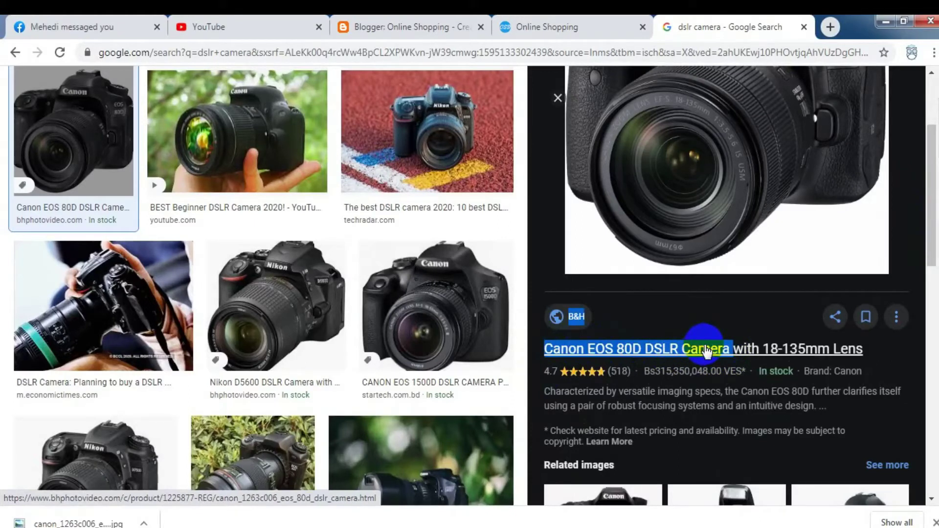
{"action": "right_click", "coordinate": [705, 352]}
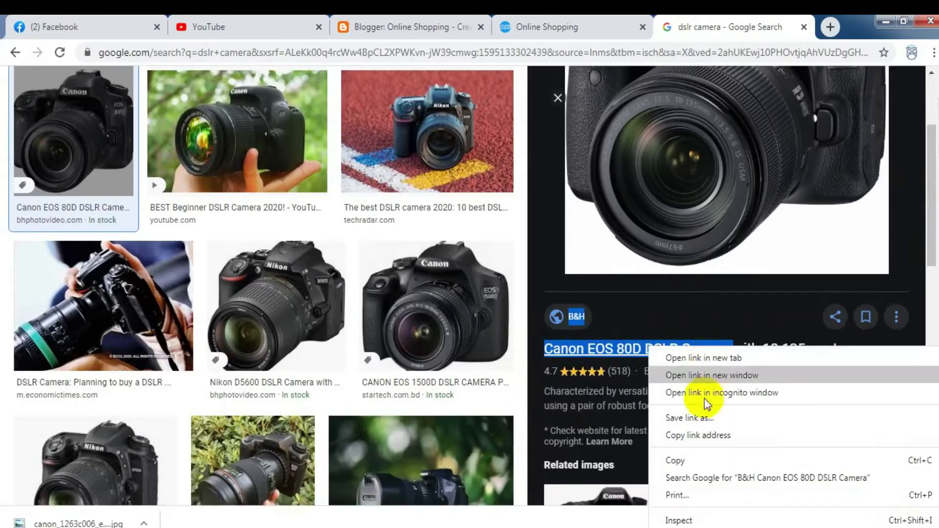
{"action": "left_click", "coordinate": [696, 459]}
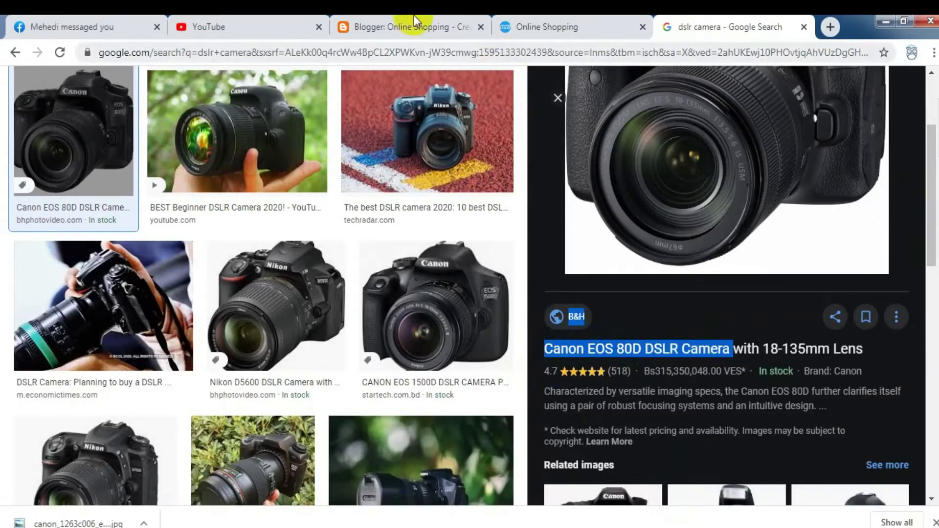
- Paste the copied name as the Blogger post title and remove the leading "B&H" to leave "Canon EOS 80D DSLR Camera"
{"action": "left_click", "coordinate": [406, 24]}
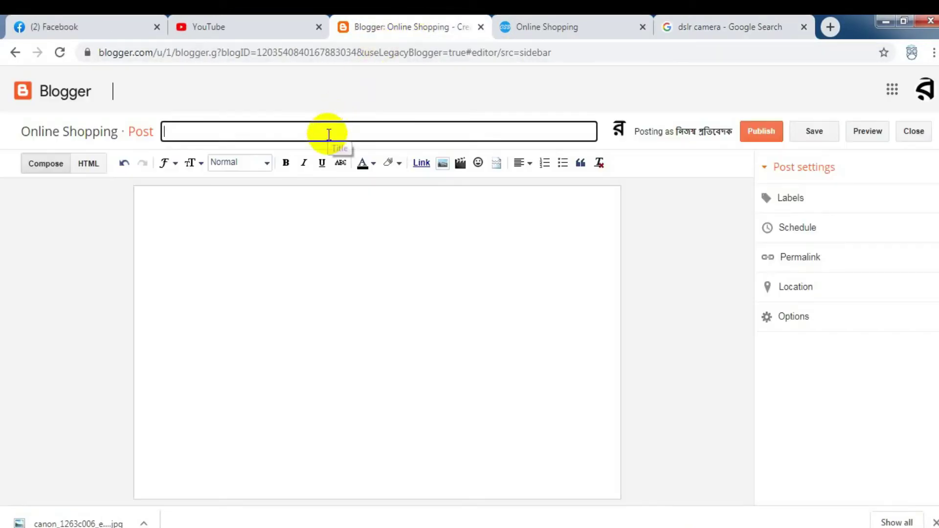
{"action": "key", "text": "ctrl+v"}
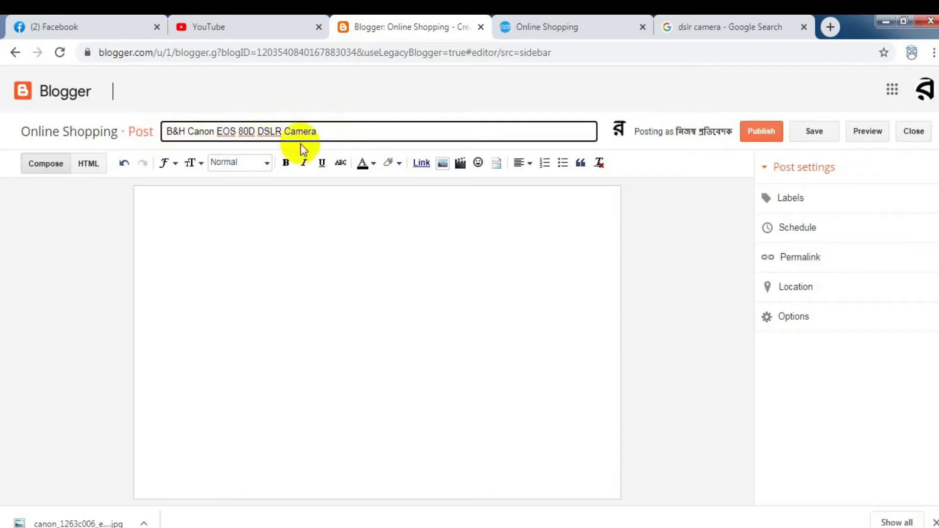
{"action": "left_click_drag", "start_coordinate": [188, 131], "coordinate": [146, 131]}
{"action": "key", "text": "BackSpace"}
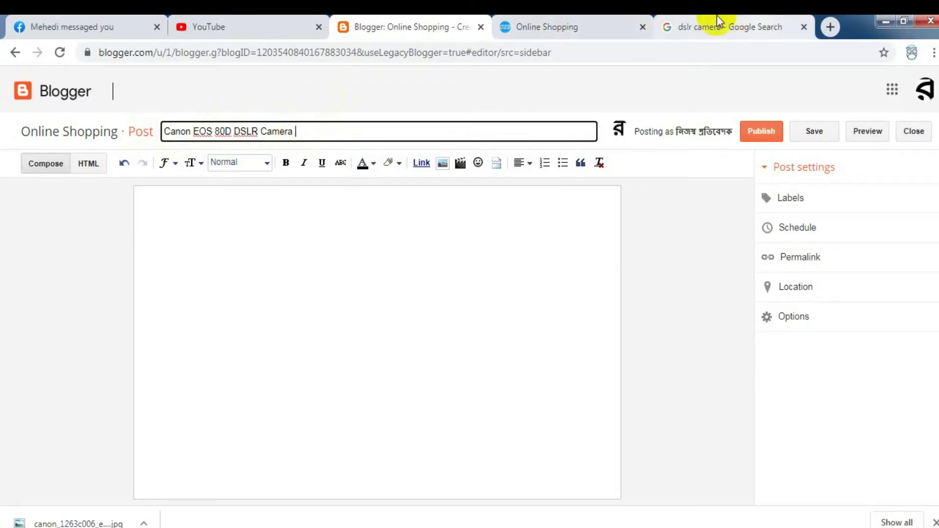
- Open the Canon EOS 80D product page from the Google image result and return to the Blogger post
{"action": "left_click", "coordinate": [674, 18]}
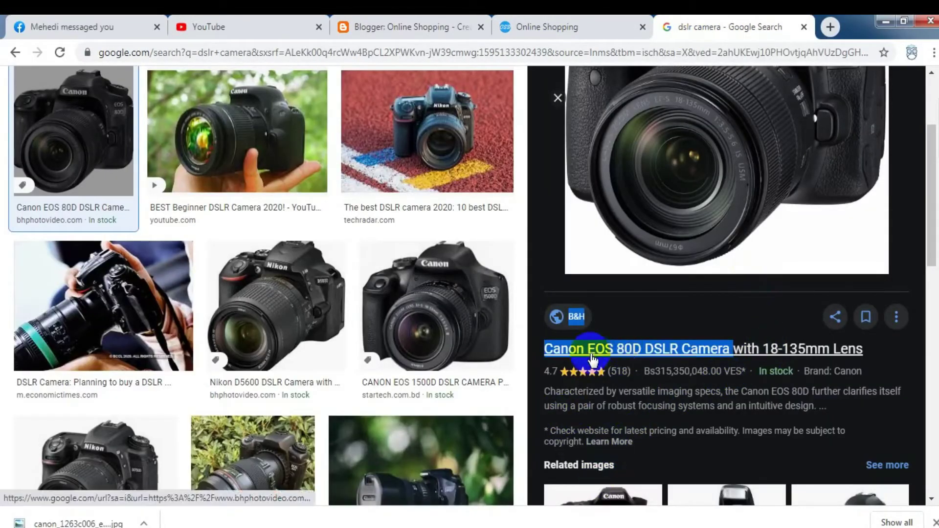
{"action": "left_click", "coordinate": [615, 348]}
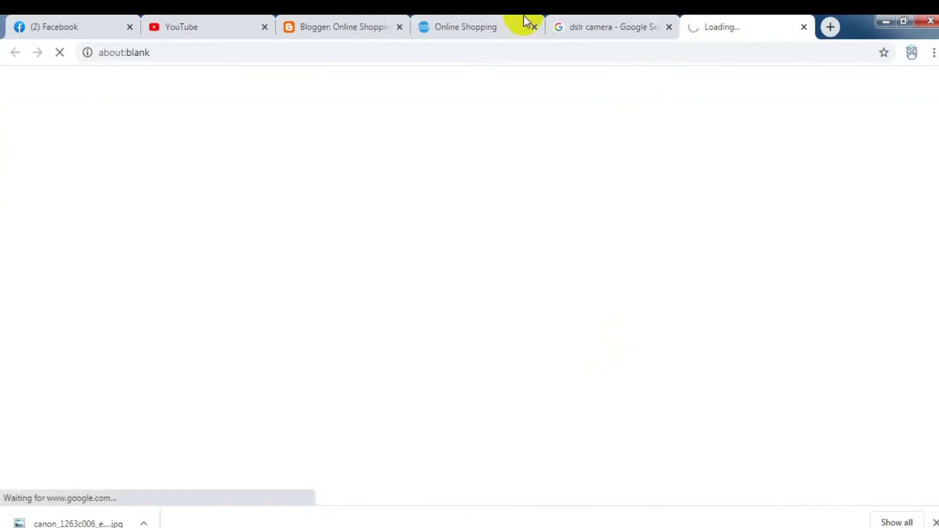
{"action": "left_click", "coordinate": [357, 21]}
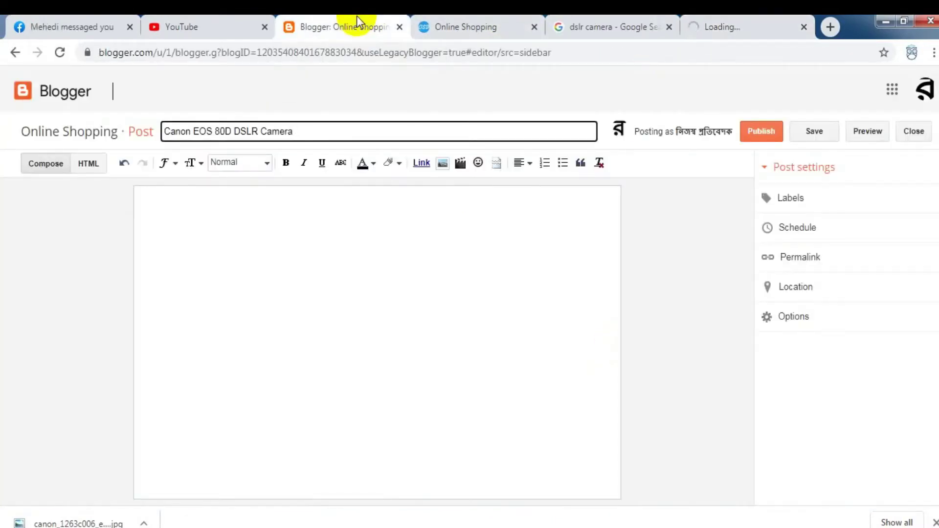
- Upload canon_1263c006_eos_80d_dslr_camera_1225877 from the Desktop as an image for the post body
{"action": "left_click", "coordinate": [326, 245]}
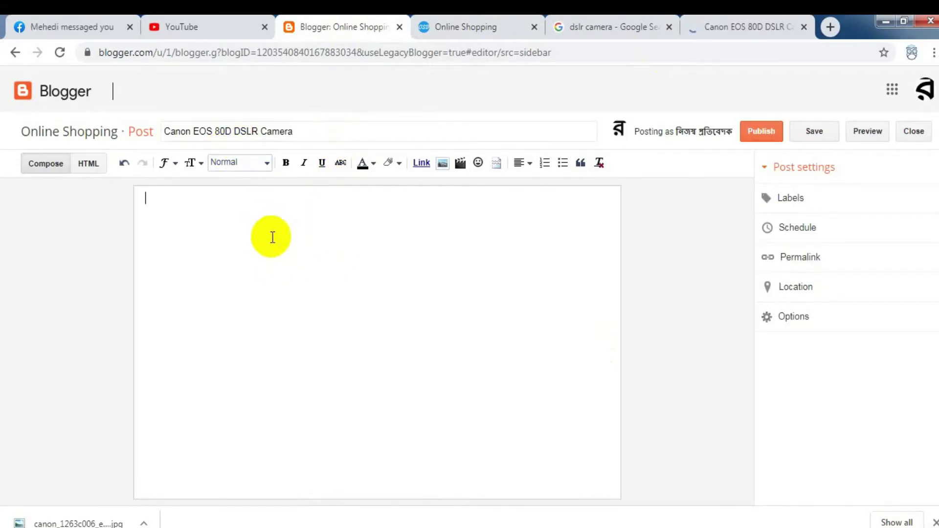
{"action": "left_click", "coordinate": [442, 164]}
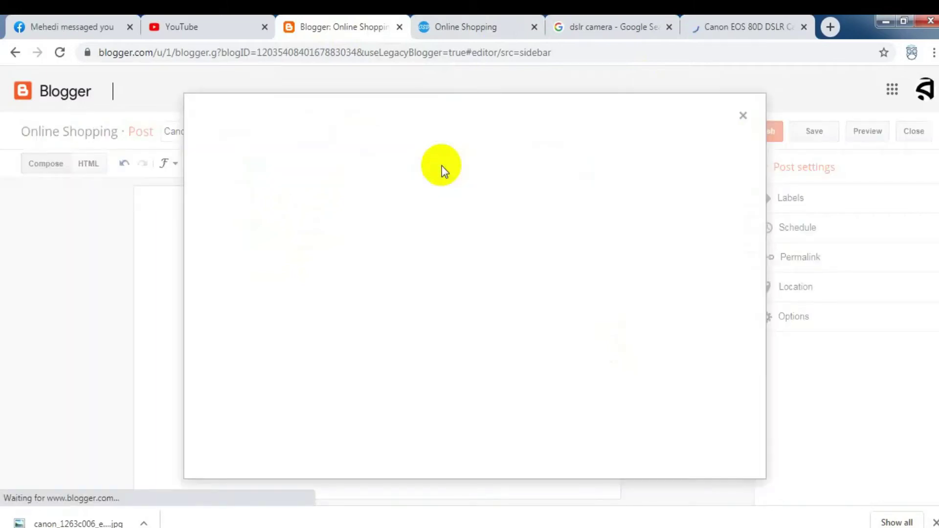
{"action": "left_click", "coordinate": [752, 128]}
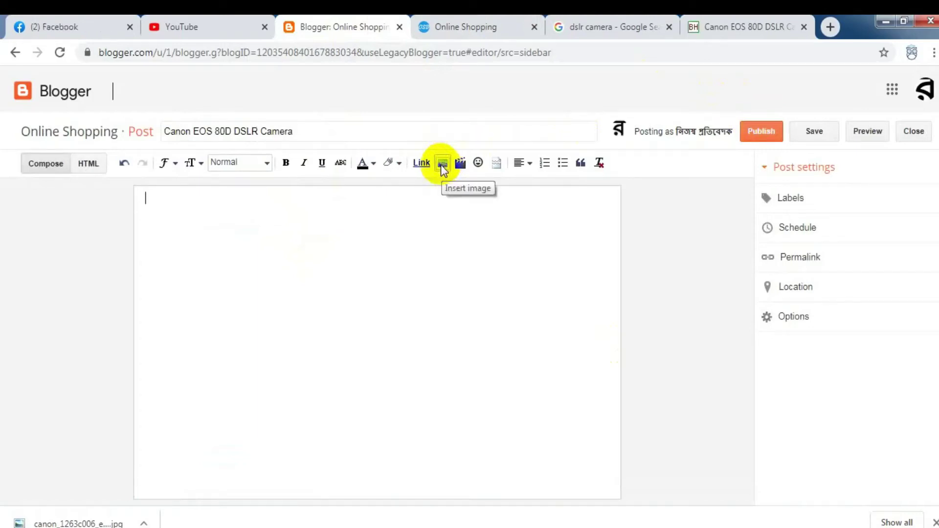
{"action": "left_click", "coordinate": [441, 164]}
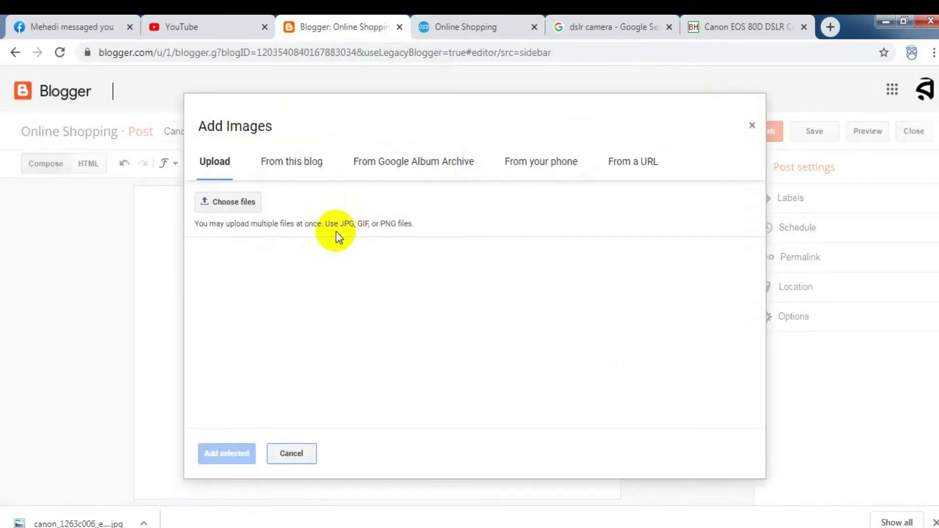
{"action": "left_click", "coordinate": [247, 207]}
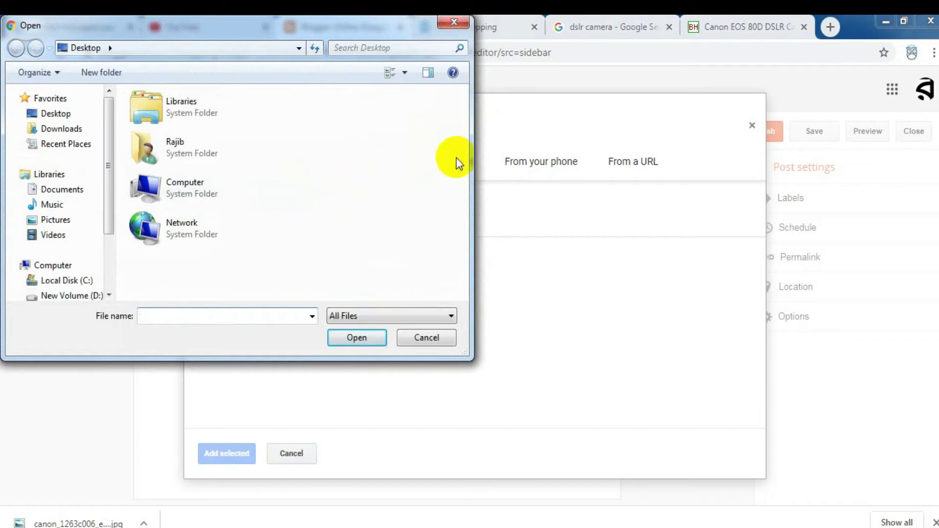
{"action": "left_click", "coordinate": [68, 119]}
{"action": "left_click_drag", "start_coordinate": [462, 134], "coordinate": [454, 262]}
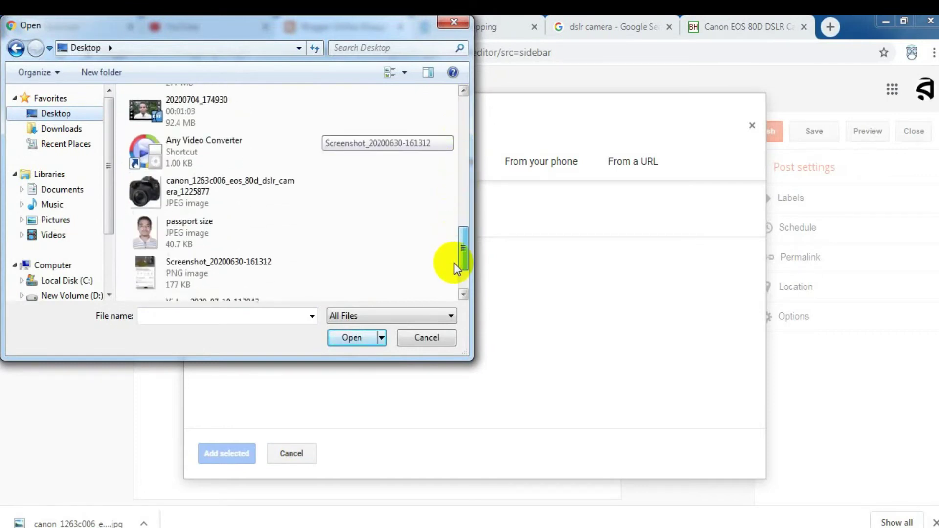
{"action": "double_click", "coordinate": [188, 203]}
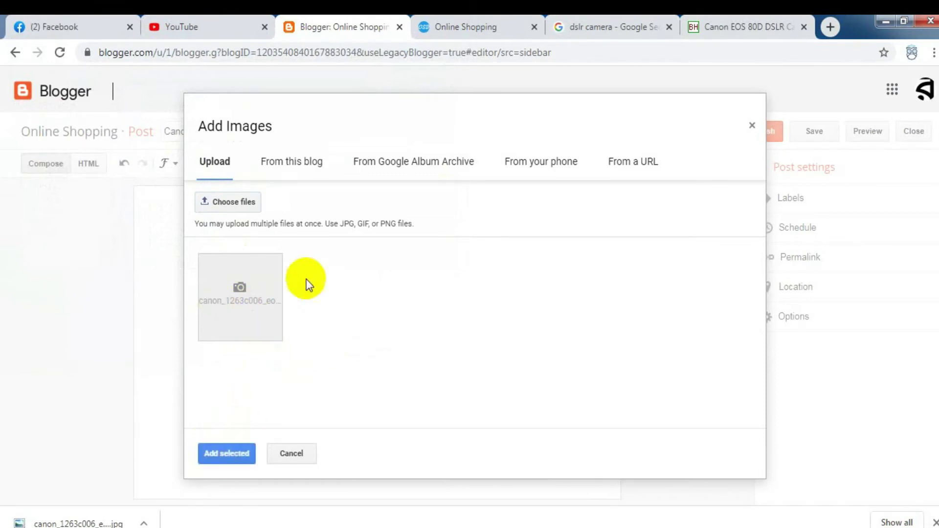
- Insert the uploaded camera image into the body of the post
{"action": "left_click", "coordinate": [258, 315]}
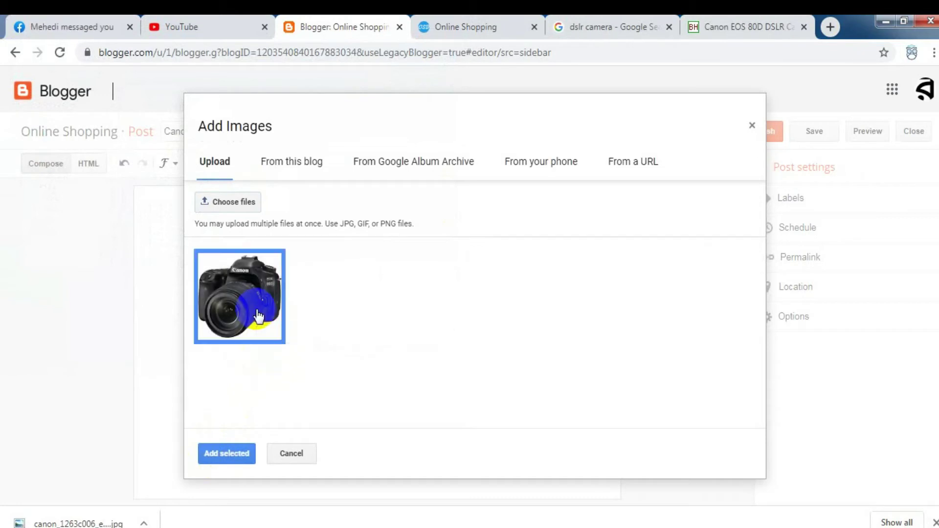
{"action": "left_click", "coordinate": [221, 455]}
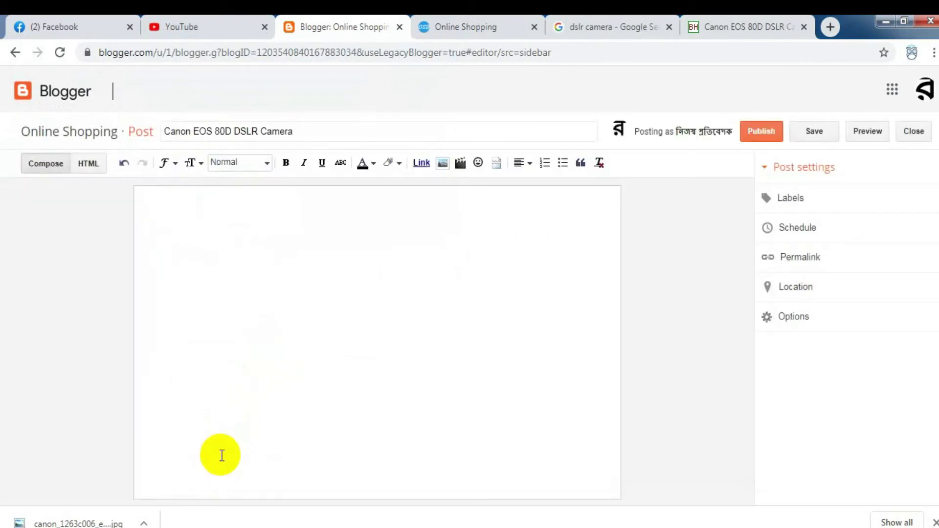
{"action": "left_click_drag", "start_coordinate": [362, 434], "coordinate": [399, 384]}
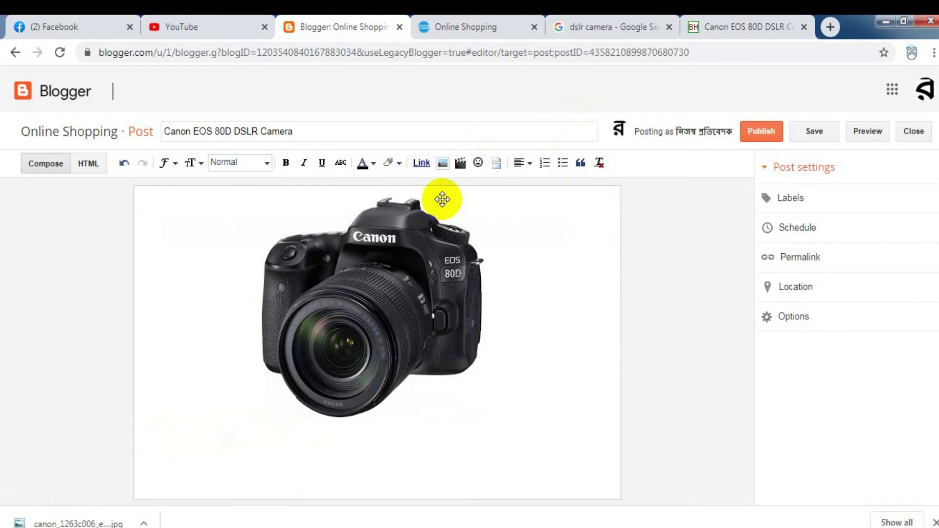
- Copy the Key Features heading and its four bullet points from the B&H product page and return to the Blogger post
{"action": "left_click", "coordinate": [730, 22]}
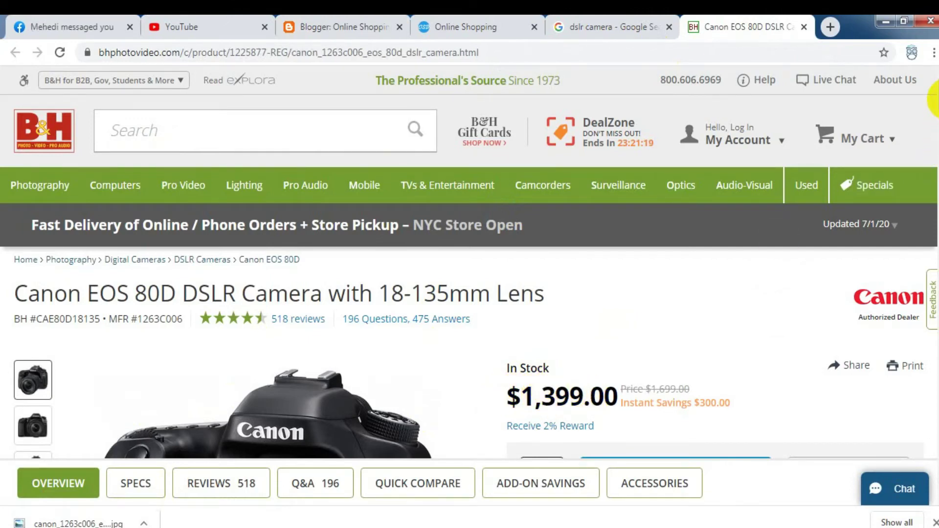
{"action": "scroll", "coordinate": [935, 100], "scroll_direction": "down", "scroll_amount": 1}
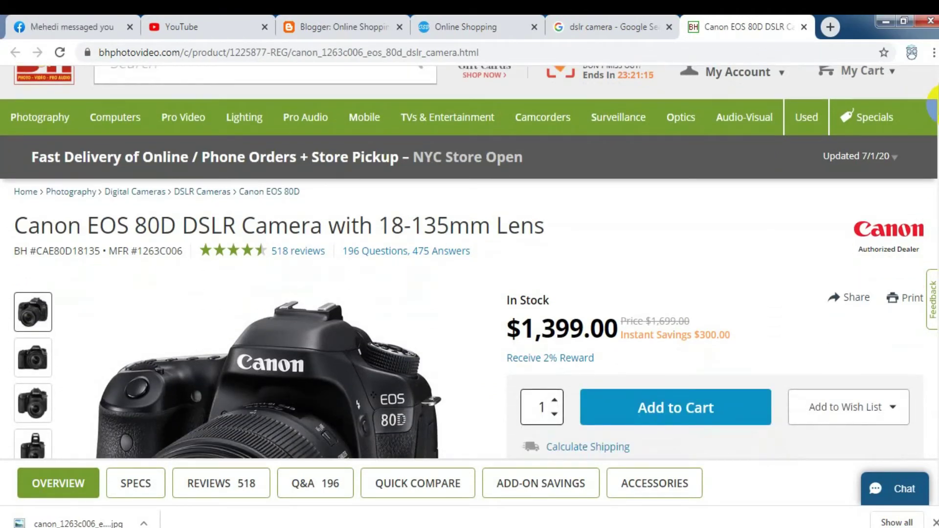
{"action": "scroll", "coordinate": [935, 102], "scroll_direction": "down", "scroll_amount": 2}
{"action": "scroll", "coordinate": [934, 120], "scroll_direction": "down", "scroll_amount": 6}
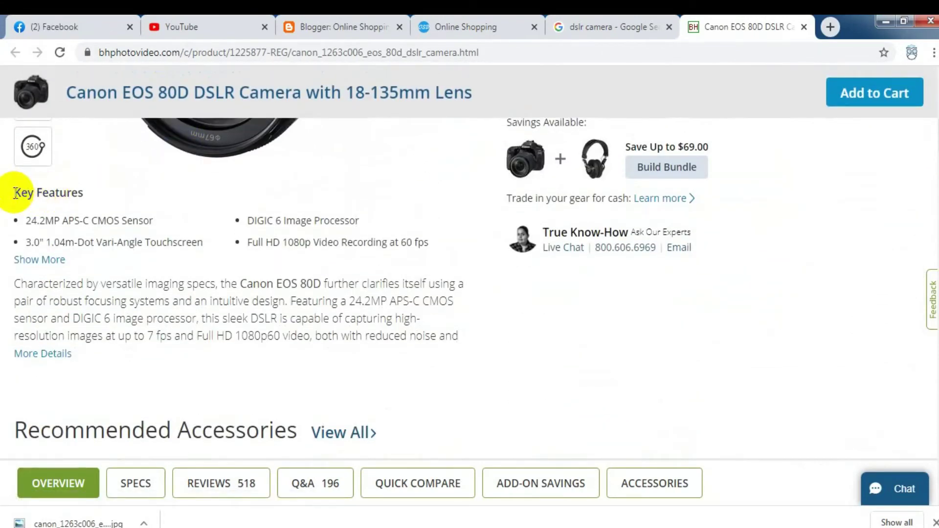
{"action": "left_click_drag", "start_coordinate": [57, 216], "coordinate": [436, 250]}
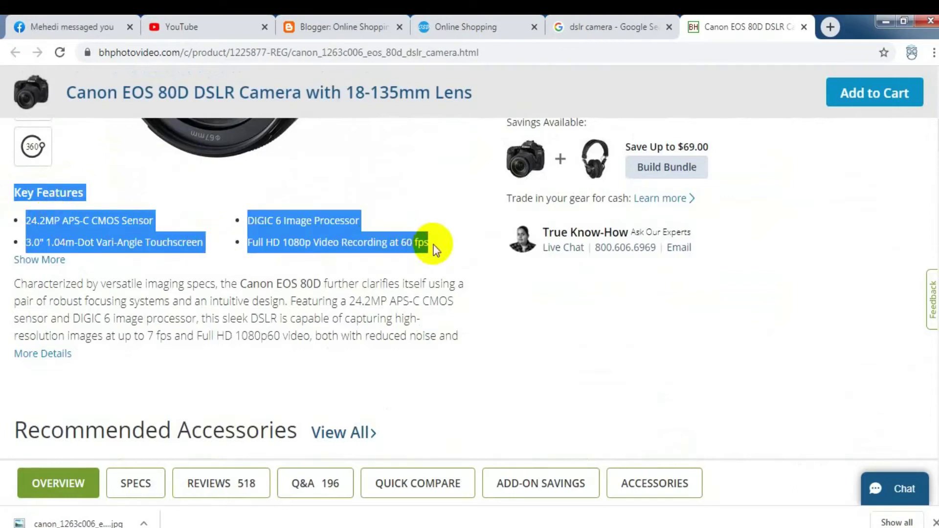
{"action": "right_click", "coordinate": [404, 242]}
{"action": "left_click", "coordinate": [413, 255]}
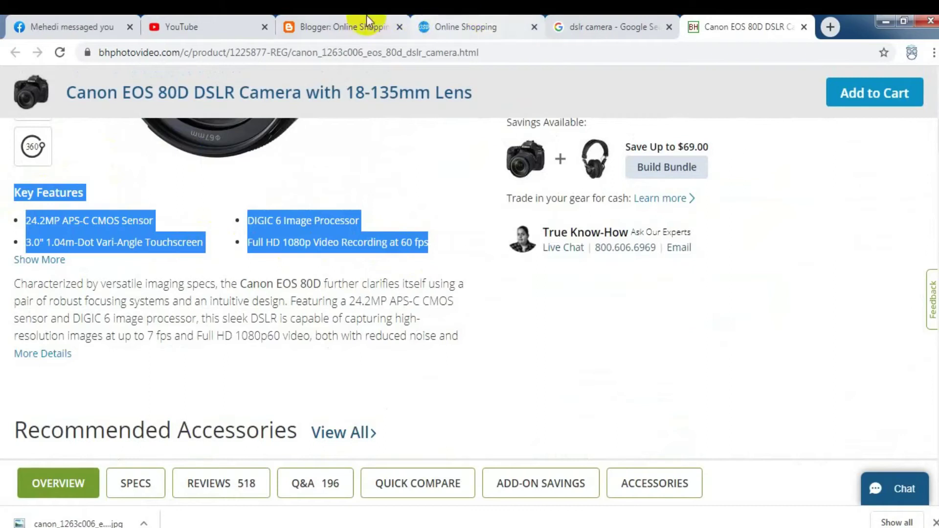
{"action": "left_click", "coordinate": [365, 16]}
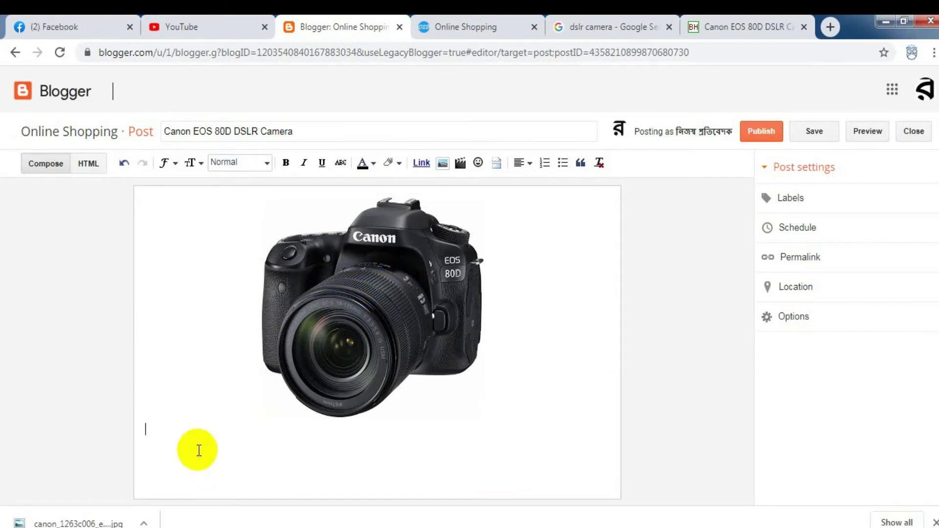
- Paste the copied Key Features heading and its four bullet points below the camera image in the post body
{"action": "key", "text": "ctrl+v"}
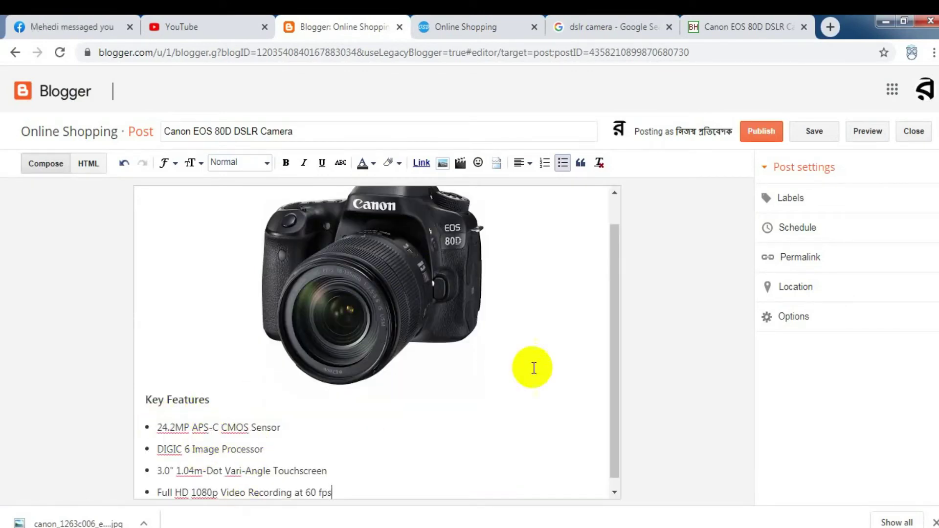
{"action": "scroll", "coordinate": [612, 312], "scroll_direction": "down", "scroll_amount": 1}
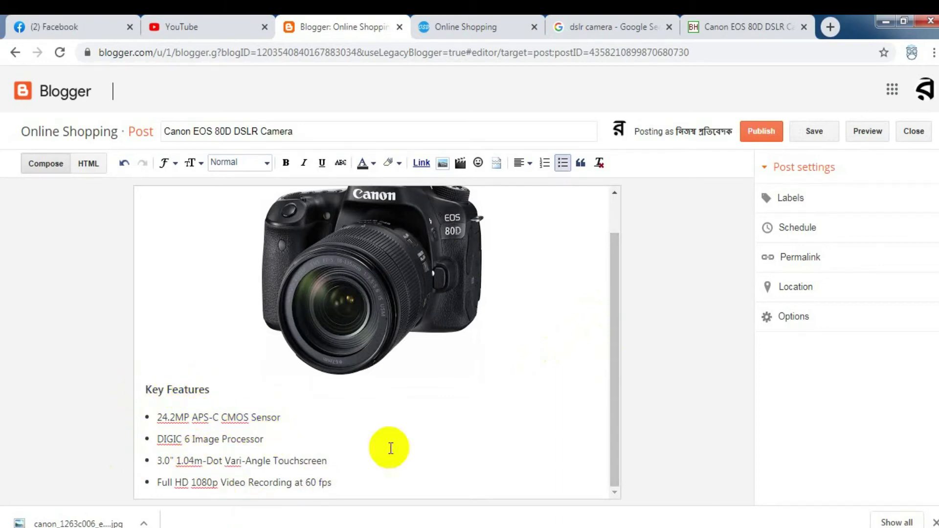
{"action": "key", "text": "Return"}
{"action": "key", "text": "Return"}
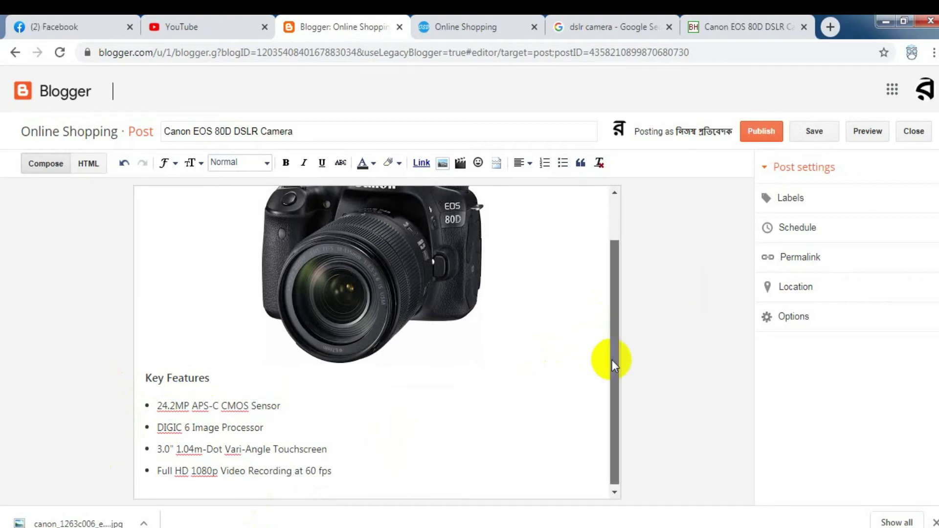
{"action": "left_click_drag", "start_coordinate": [612, 360], "coordinate": [612, 363]}
- Expand the Key Features list on the B&H product page, copy the heading with all its bullet points and return to the Blogger post
{"action": "left_click", "coordinate": [723, 27]}
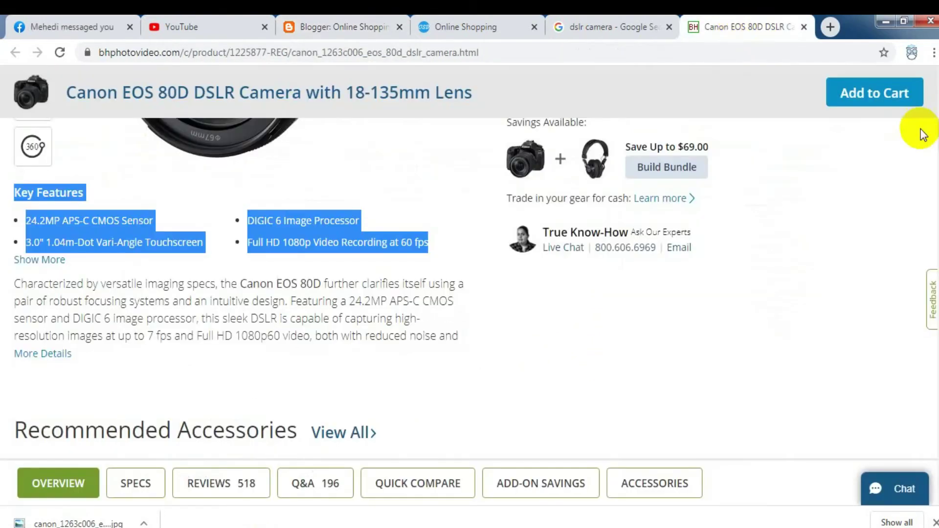
{"action": "scroll", "coordinate": [932, 142], "scroll_direction": "down", "scroll_amount": 3}
{"action": "scroll", "coordinate": [856, 122], "scroll_direction": "up", "scroll_amount": 2}
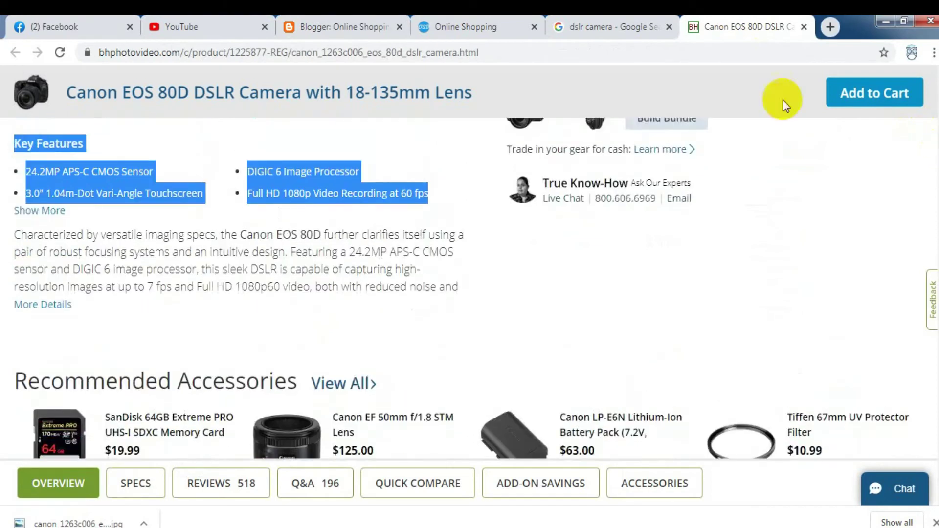
{"action": "left_click", "coordinate": [51, 212]}
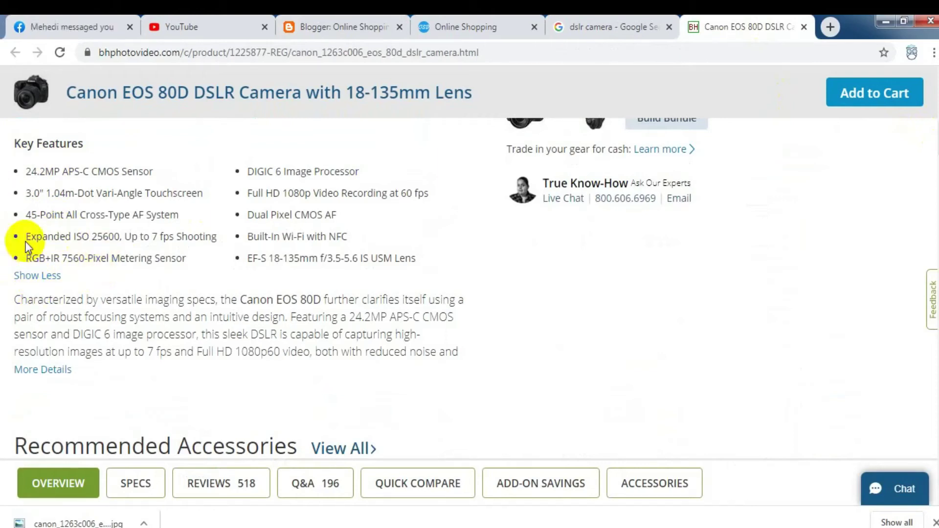
{"action": "left_click_drag", "start_coordinate": [17, 142], "coordinate": [405, 259]}
{"action": "right_click", "coordinate": [406, 259]}
{"action": "left_click", "coordinate": [414, 271]}
{"action": "left_click", "coordinate": [342, 35]}
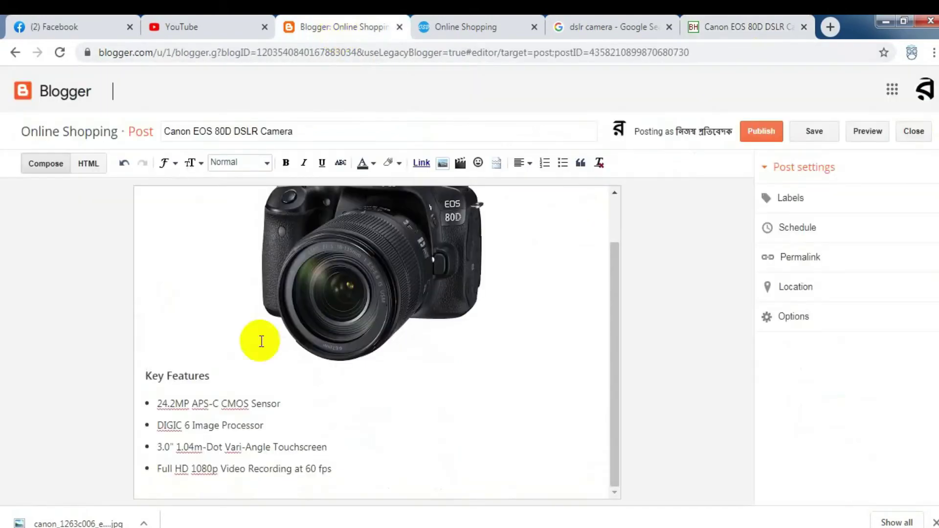
- Replace the Key Features heading and four bullet points in the post body with the copied full list
{"action": "left_click_drag", "start_coordinate": [146, 376], "coordinate": [356, 501]}
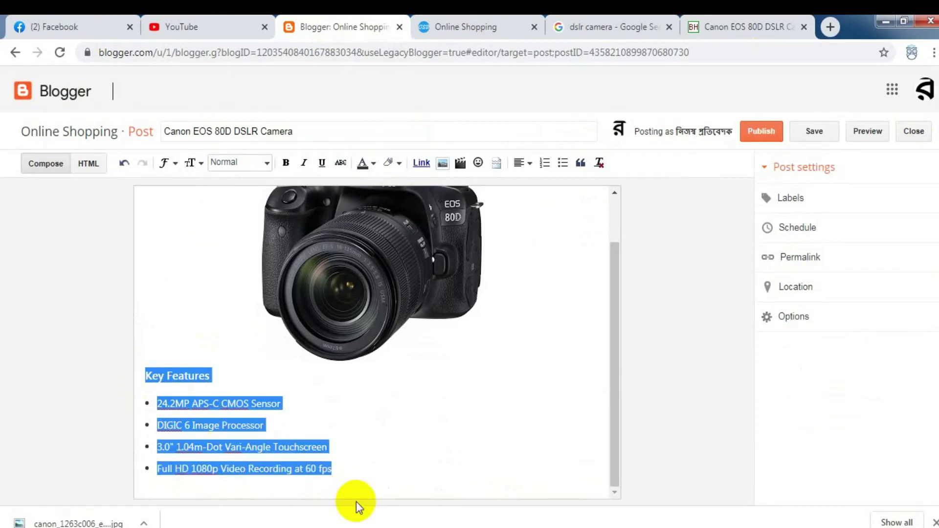
{"action": "right_click", "coordinate": [325, 477]}
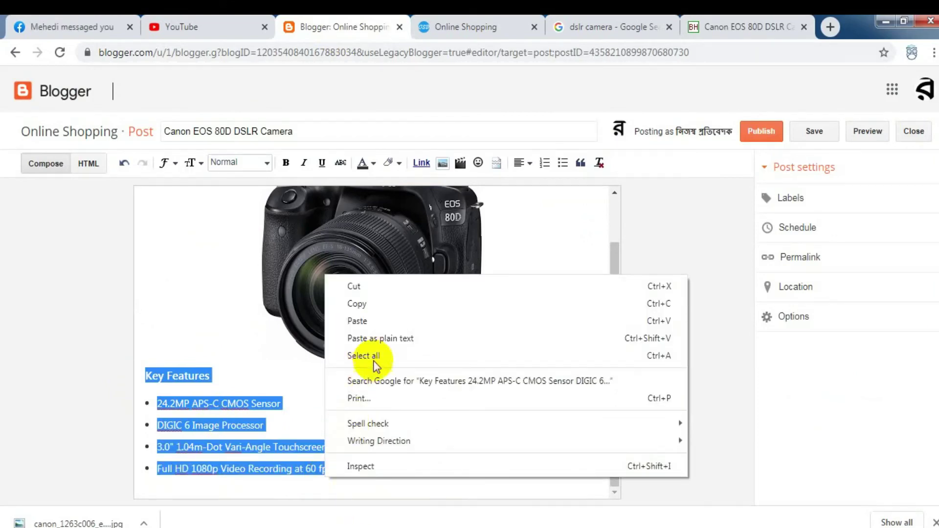
{"action": "left_click", "coordinate": [369, 321]}
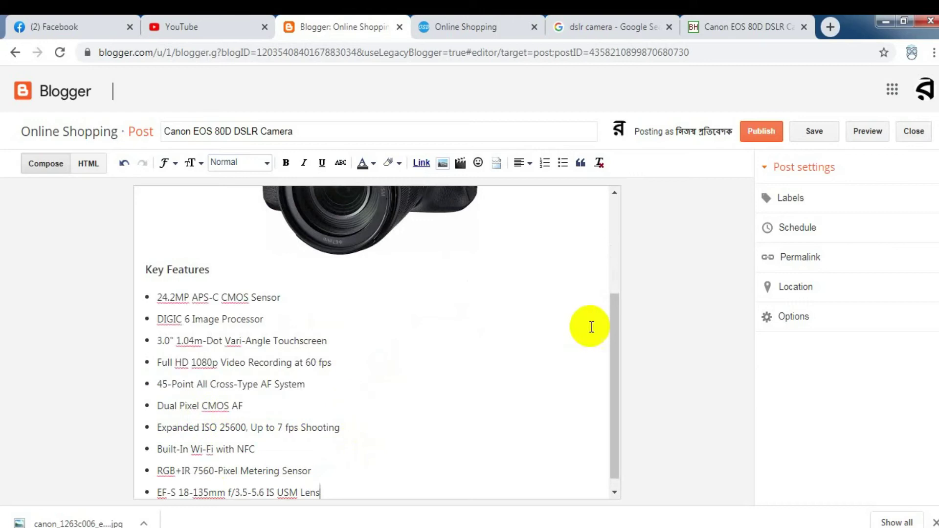
{"action": "scroll", "coordinate": [610, 410], "scroll_direction": "down", "scroll_amount": 1}
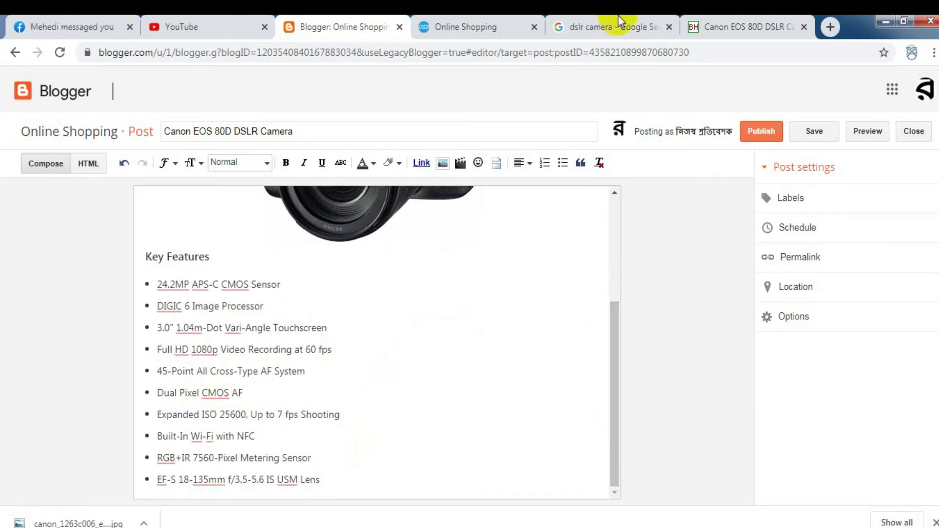
- Open the full details of the camera on the B&H page, look through the overview and return to the Blogger post
{"action": "left_click", "coordinate": [718, 16]}
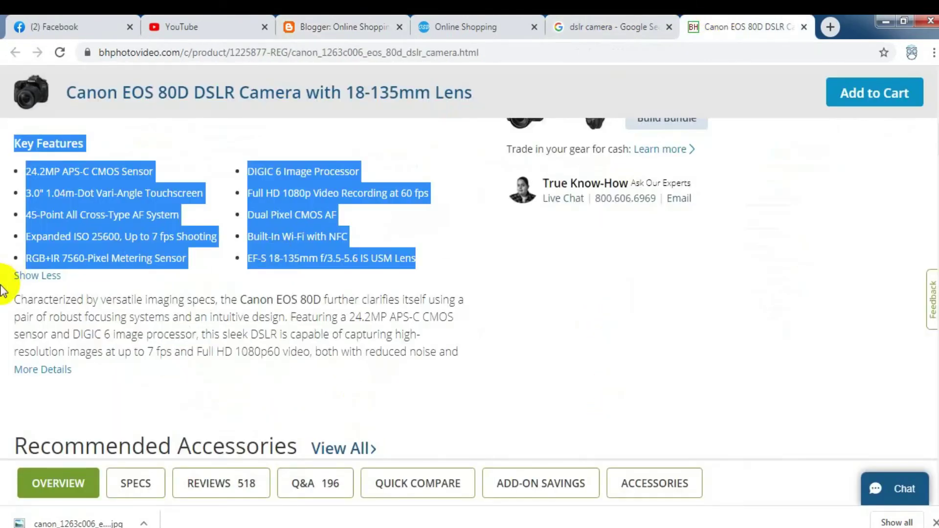
{"action": "left_click", "coordinate": [55, 370]}
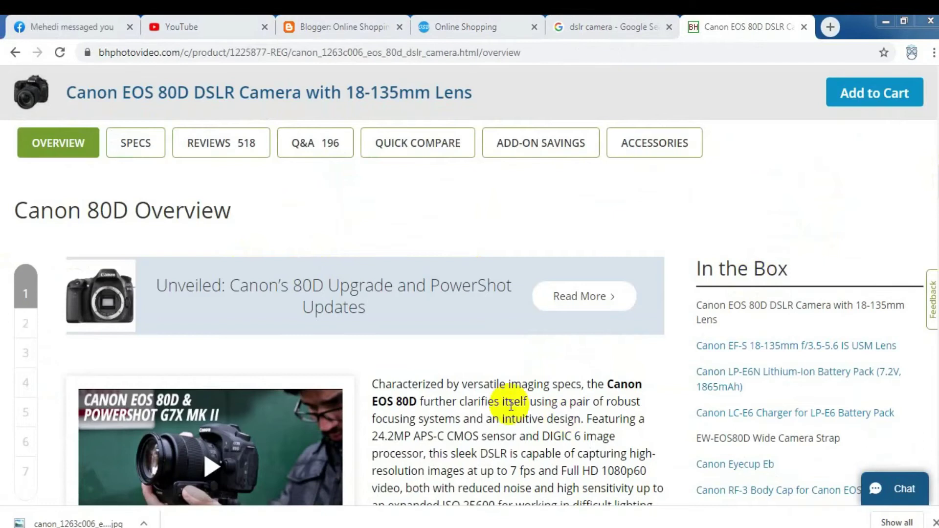
{"action": "scroll", "coordinate": [933, 184], "scroll_direction": "down", "scroll_amount": 15}
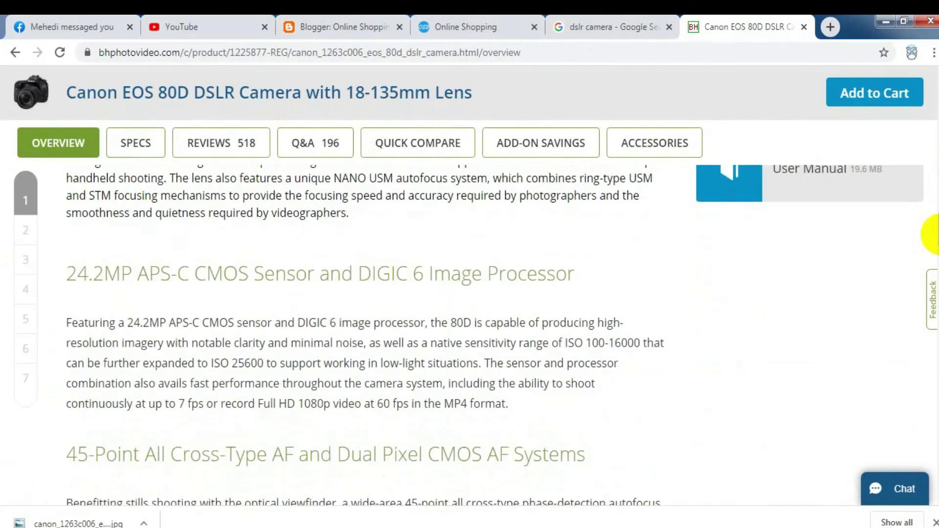
{"action": "scroll", "coordinate": [933, 234], "scroll_direction": "down", "scroll_amount": 12}
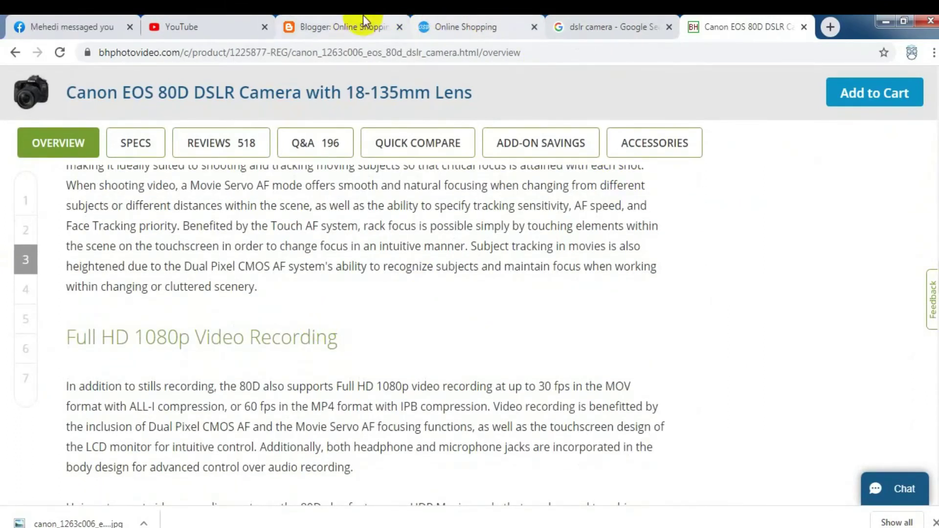
{"action": "left_click", "coordinate": [342, 25]}
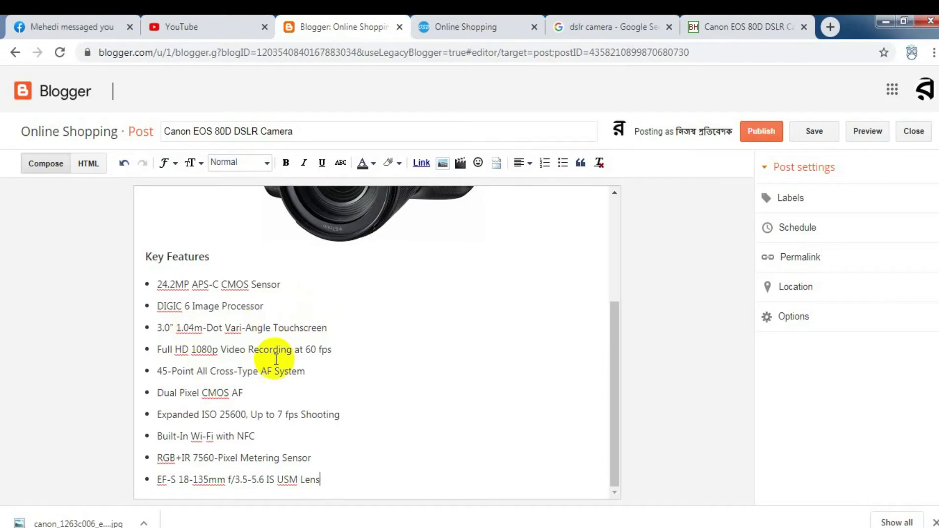
- Check the Canon EOS 80D DSLR Camera post from its beginning and publish it
{"action": "left_click_drag", "start_coordinate": [612, 321], "coordinate": [603, 222]}
{"action": "left_click_drag", "start_coordinate": [607, 268], "coordinate": [611, 256]}
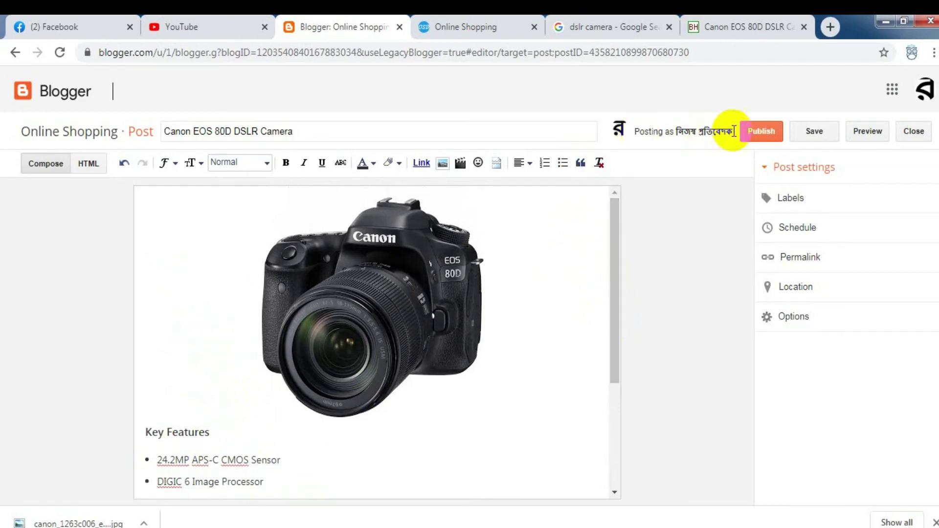
{"action": "left_click", "coordinate": [771, 134]}
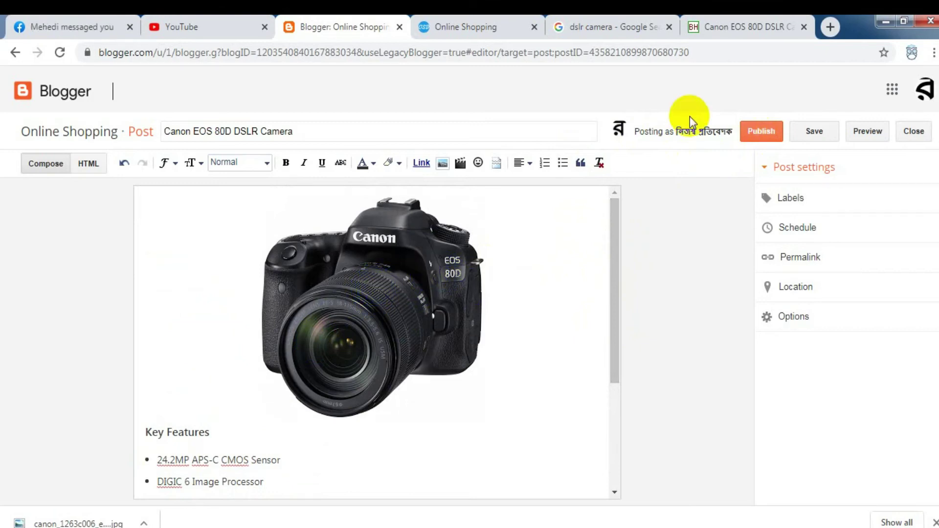
{"action": "left_click", "coordinate": [764, 134]}
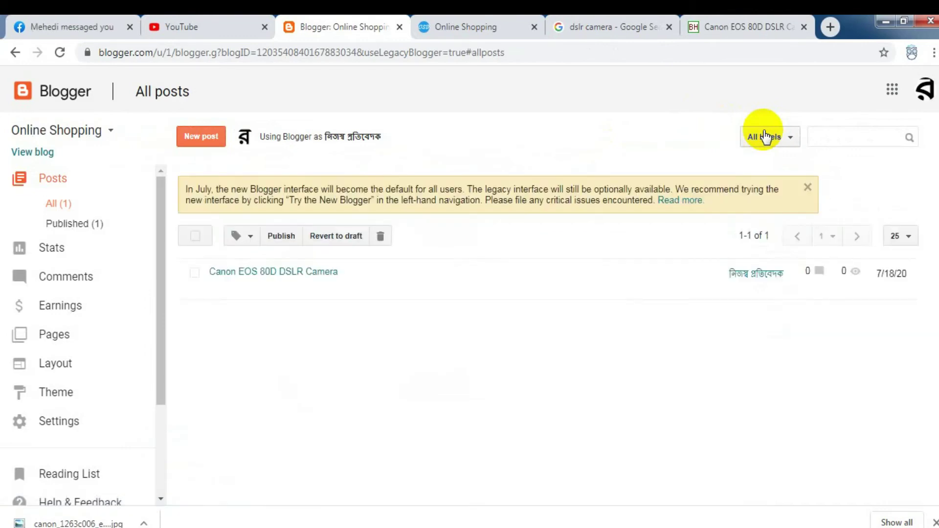
- Reload the Online Shopping site and check the camera's entry under Latest Products
{"action": "left_click", "coordinate": [453, 28]}
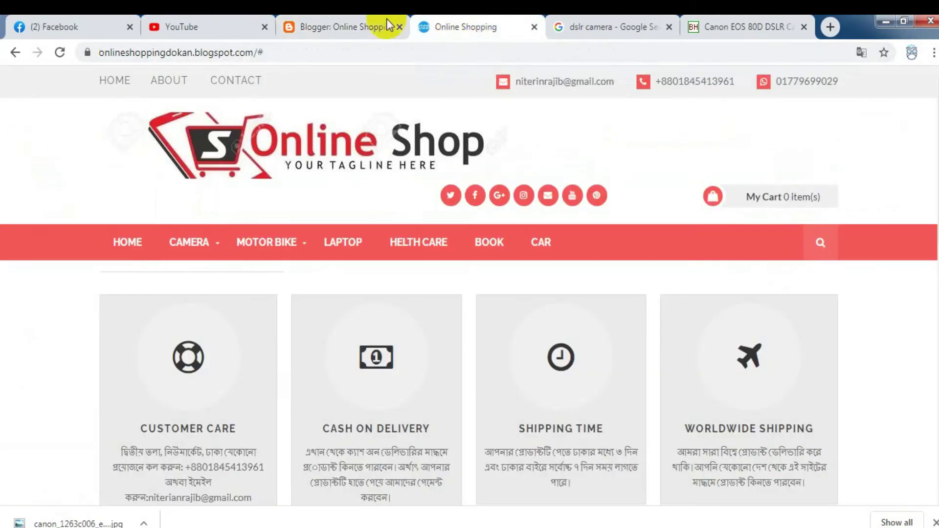
{"action": "left_click", "coordinate": [61, 54]}
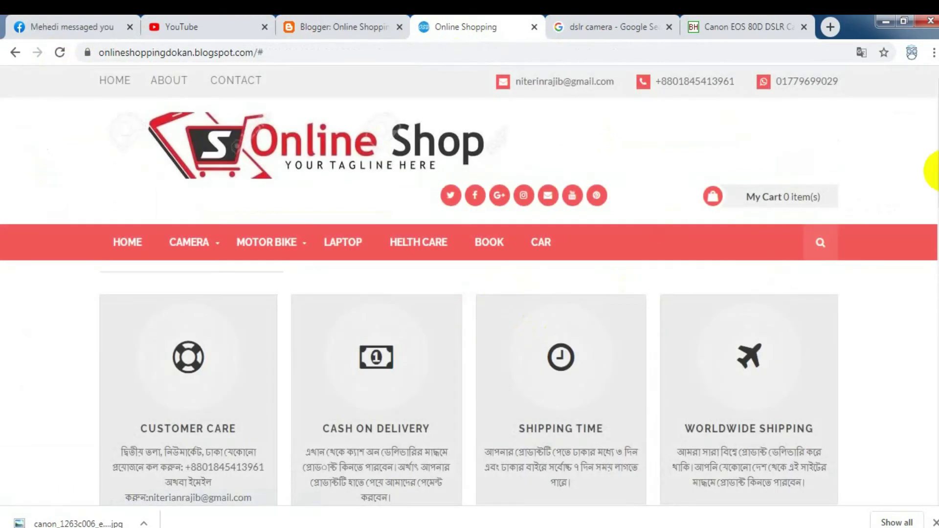
{"action": "left_click_drag", "start_coordinate": [931, 171], "coordinate": [929, 319]}
{"action": "mouse_move", "coordinate": [148, 251]}
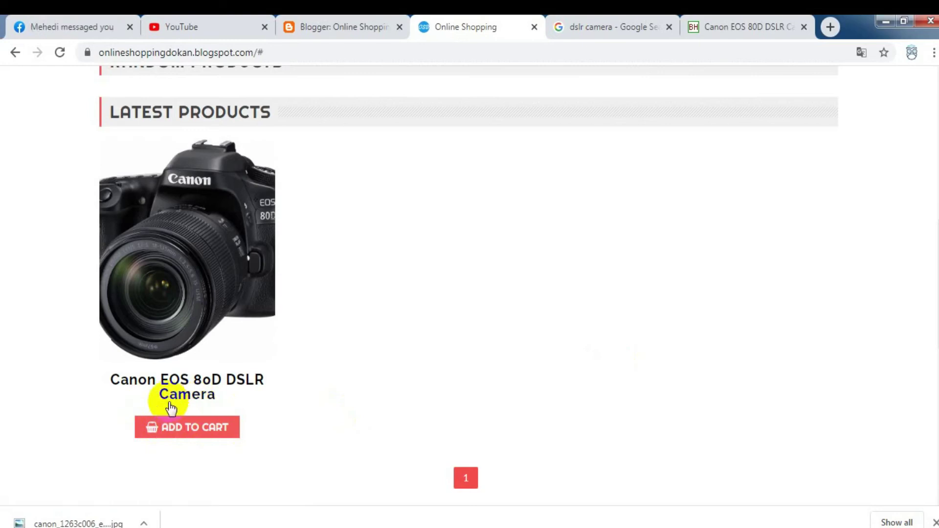
- Load Google Translate in place of the dslr camera image search and return to the Online Shopping site
{"action": "left_click", "coordinate": [584, 17]}
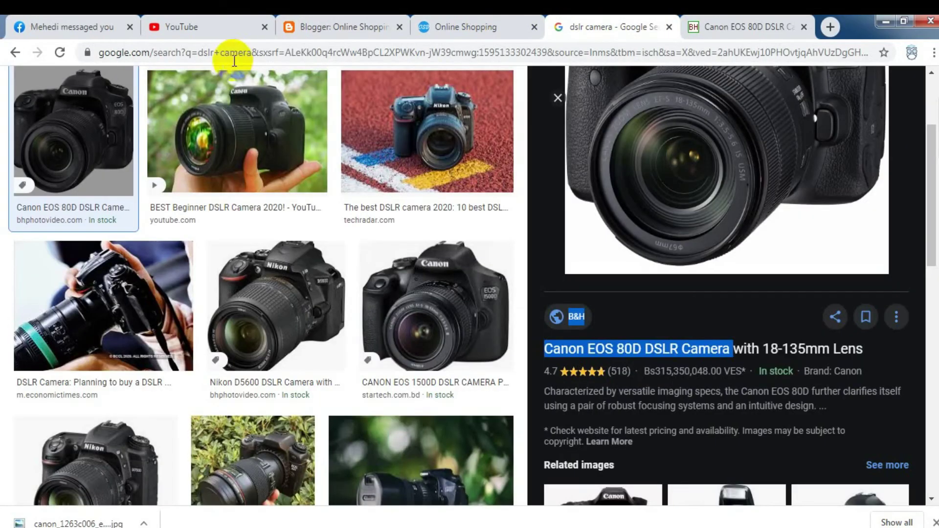
{"action": "left_click", "coordinate": [238, 55]}
{"action": "type", "text": "tr"}
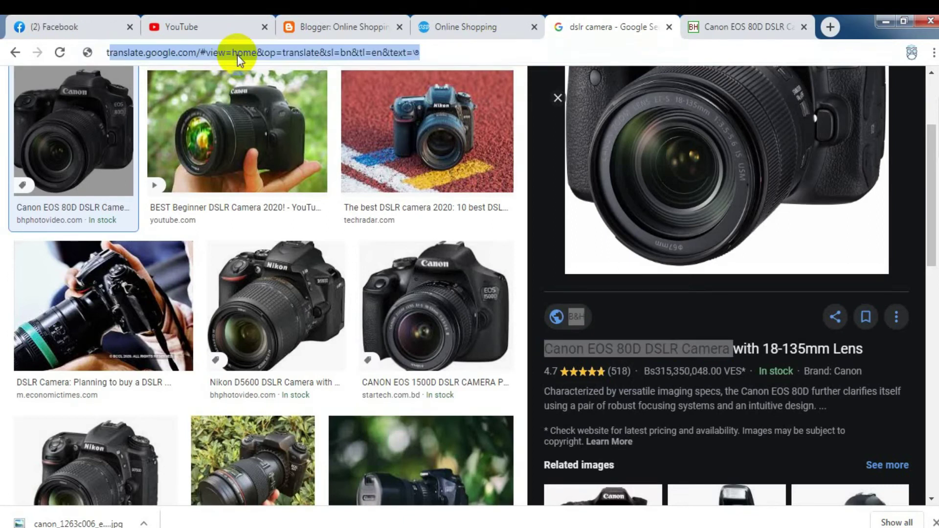
{"action": "key", "text": "Return"}
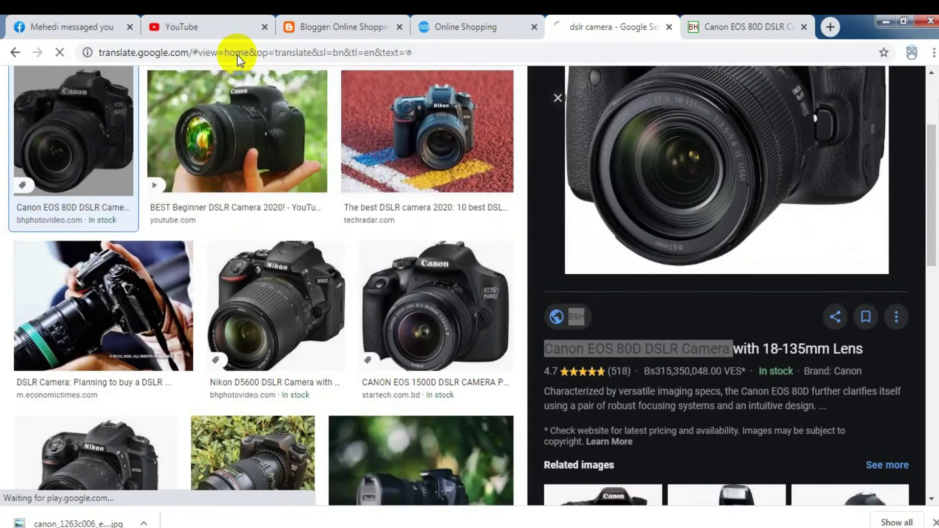
{"action": "left_click", "coordinate": [390, 147]}
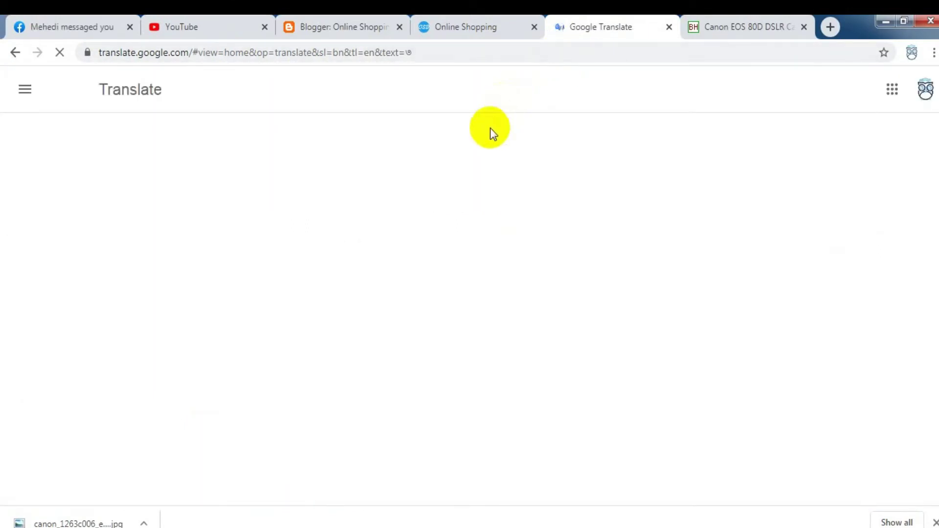
{"action": "left_click", "coordinate": [460, 15]}
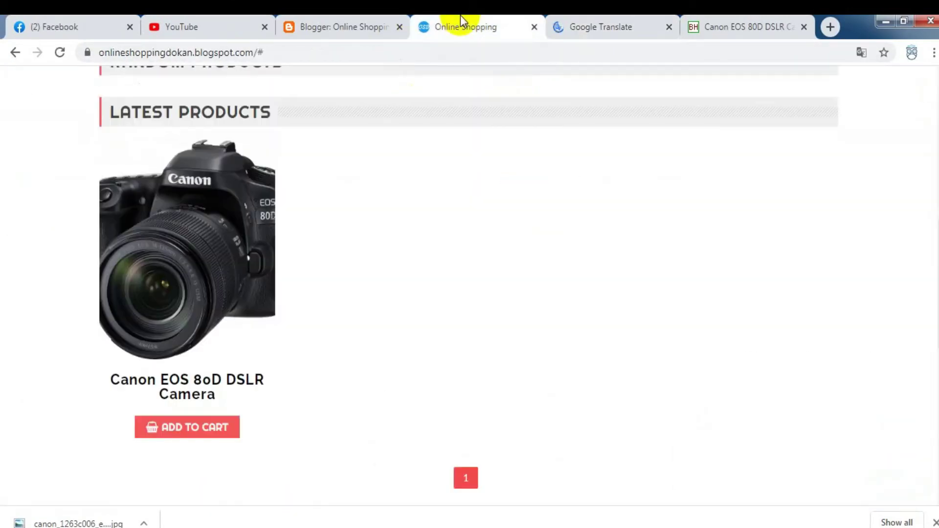
- Open the published Canon EOS 80D DSLR Camera post for editing from Blogger's post list
{"action": "left_click", "coordinate": [353, 15]}
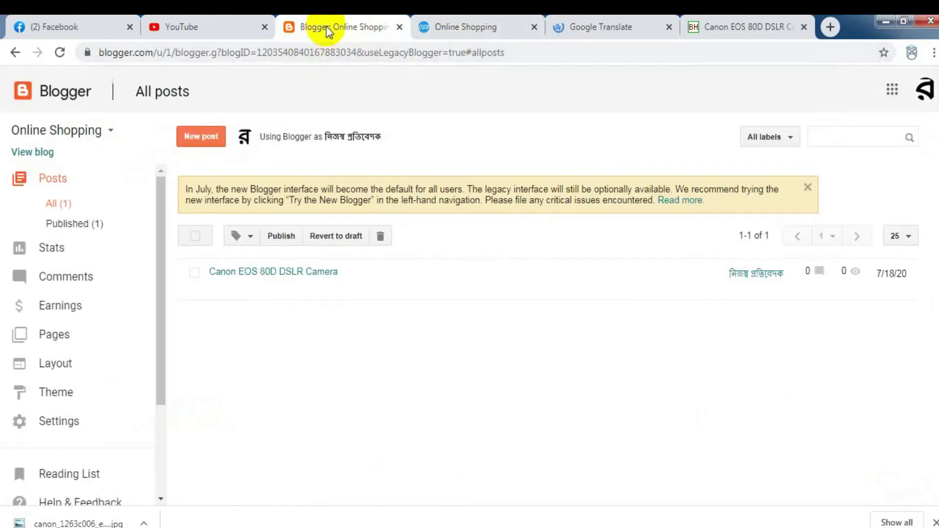
{"action": "mouse_move", "coordinate": [211, 270]}
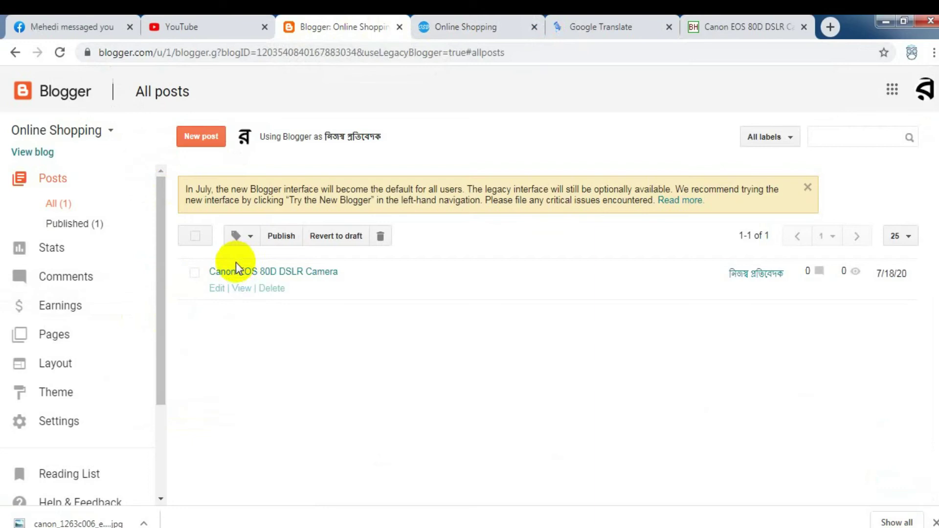
{"action": "left_click", "coordinate": [215, 289]}
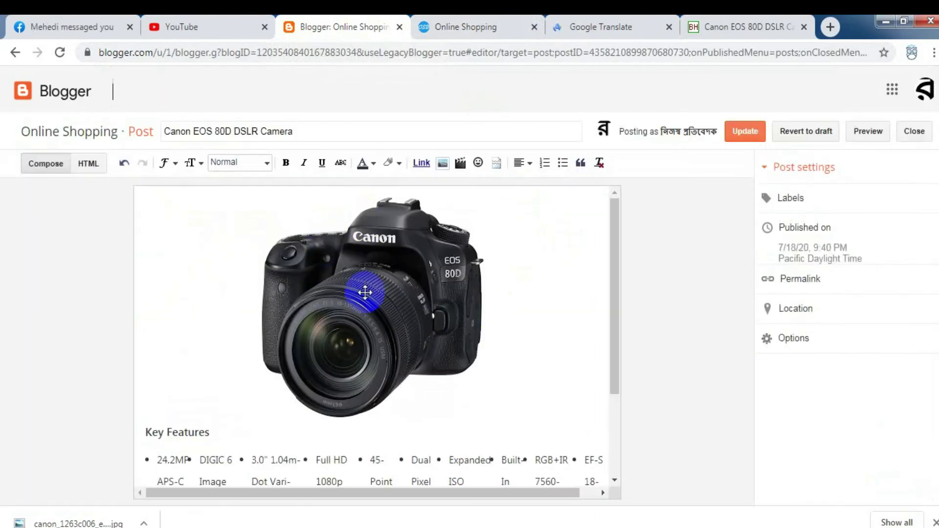
- Remove the formatting from the Key Features heading and feature list in the post body
{"action": "left_click_drag", "start_coordinate": [613, 276], "coordinate": [623, 360]}
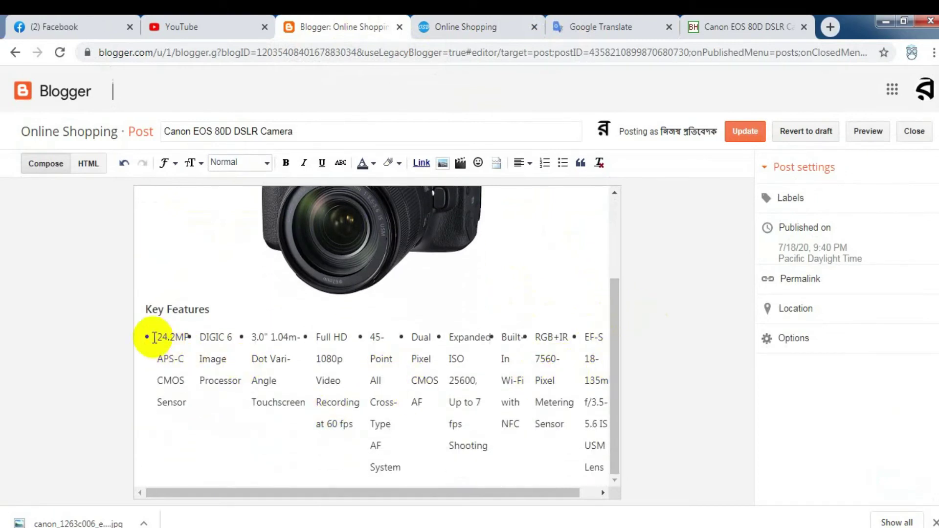
{"action": "left_click_drag", "start_coordinate": [145, 309], "coordinate": [583, 493]}
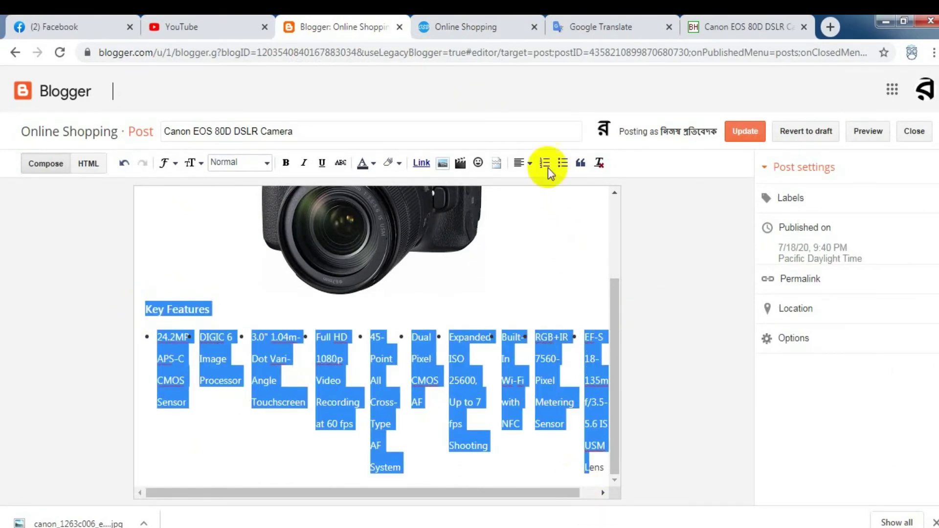
{"action": "left_click", "coordinate": [597, 164]}
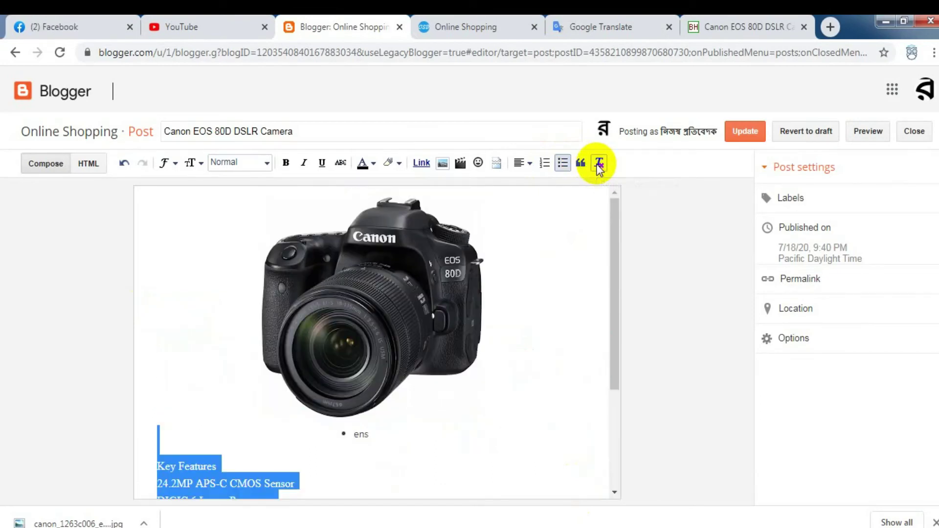
- Remove the formatting from the entire post body, including the camera image, the stray "ens" bullet and the feature list
{"action": "left_click_drag", "start_coordinate": [610, 272], "coordinate": [619, 410]}
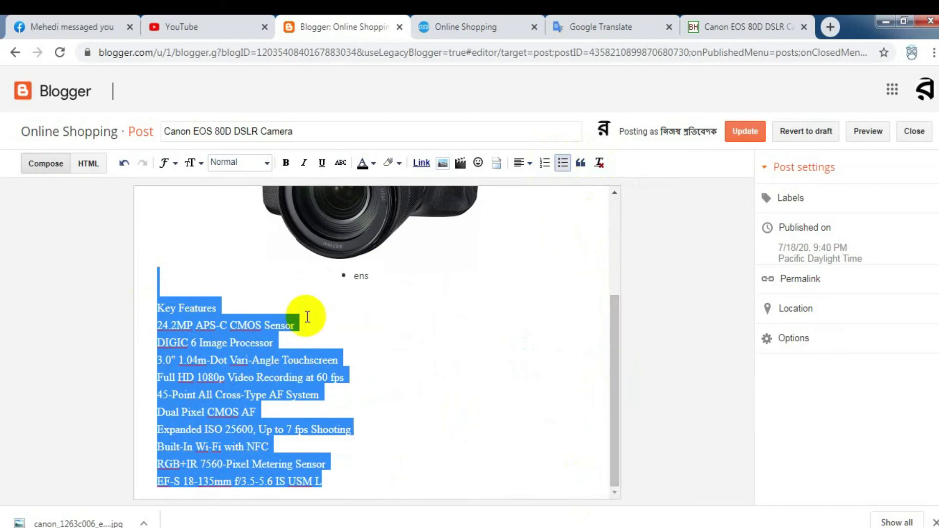
{"action": "double_click", "coordinate": [356, 275]}
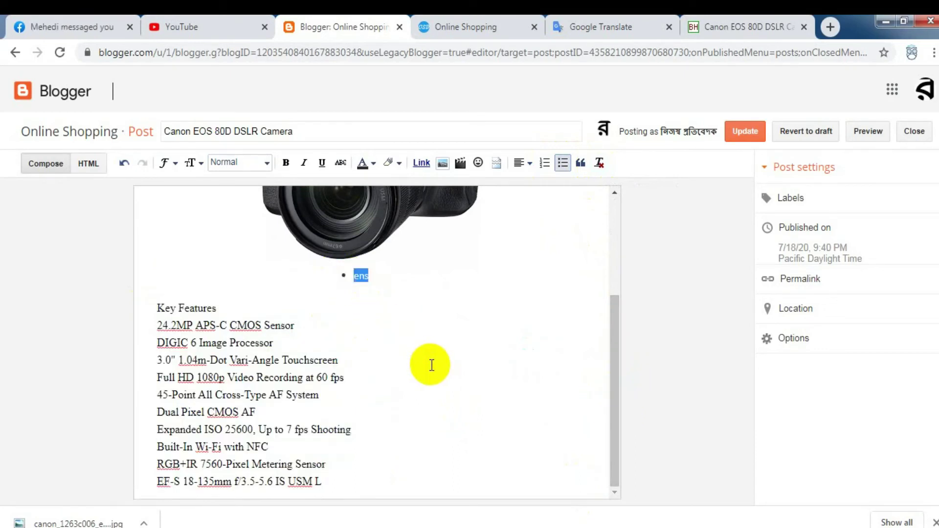
{"action": "key", "text": "ctrl+a"}
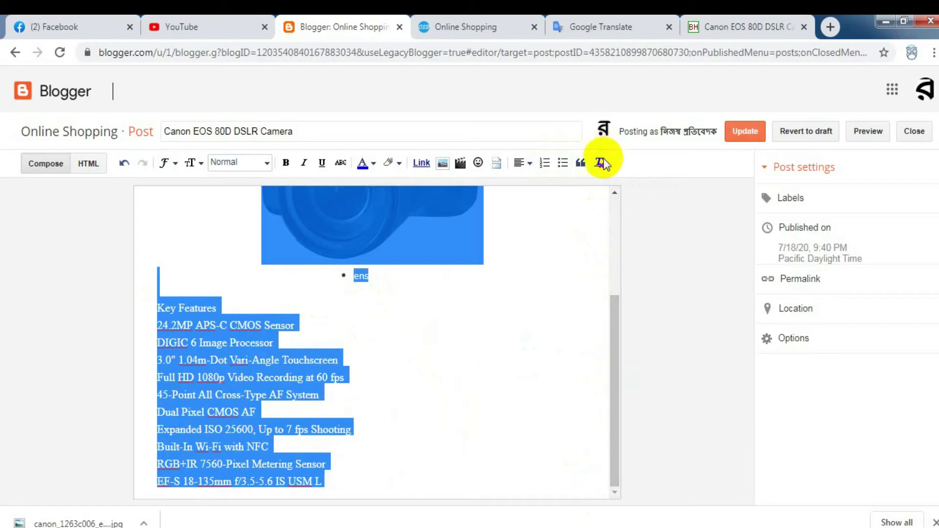
{"action": "left_click", "coordinate": [600, 164]}
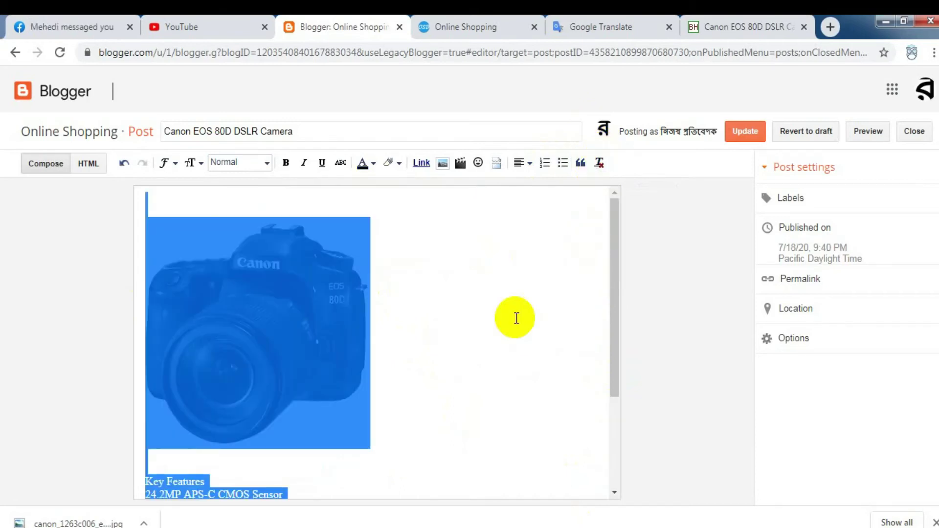
{"action": "left_click", "coordinate": [516, 318]}
{"action": "left_click_drag", "start_coordinate": [609, 320], "coordinate": [611, 451]}
{"action": "left_click_drag", "start_coordinate": [607, 392], "coordinate": [617, 259]}
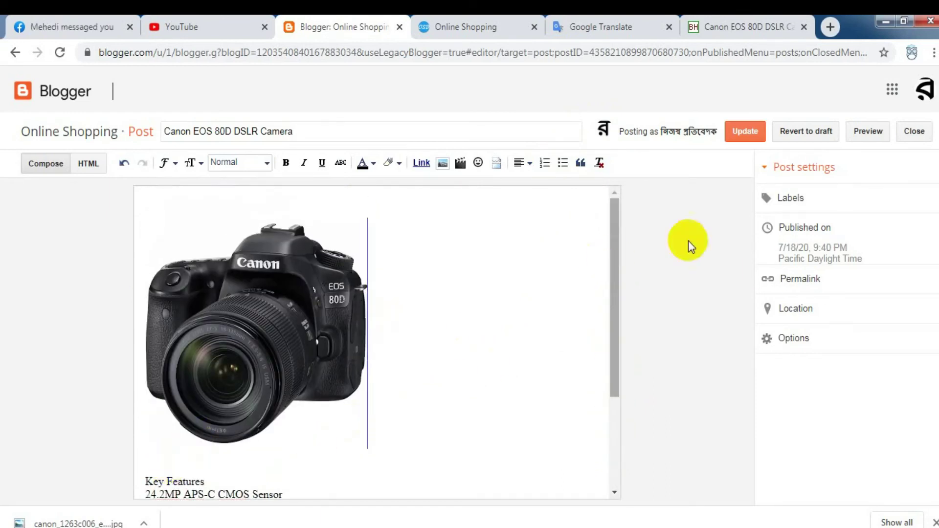
- Add the label "off@-50%" to the Canon EOS 80D post and update the post
{"action": "left_click", "coordinate": [796, 203]}
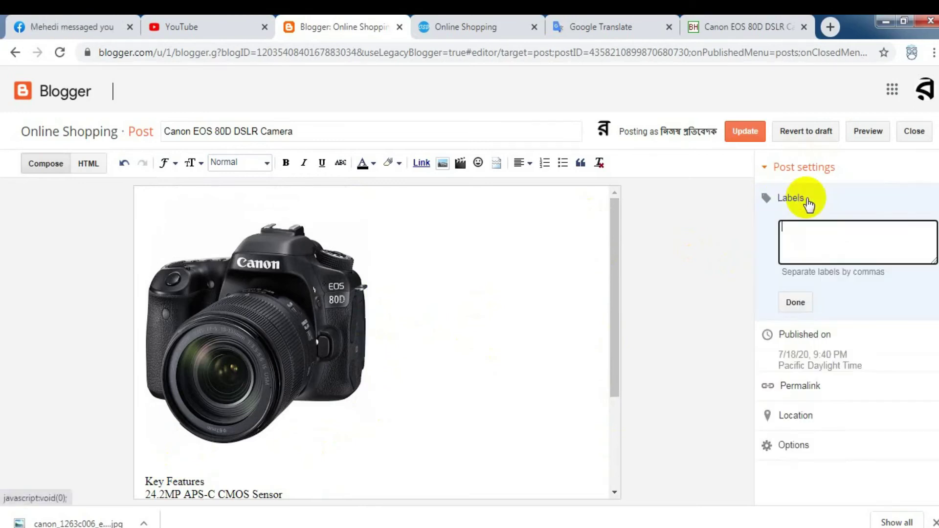
{"action": "left_click", "coordinate": [793, 232]}
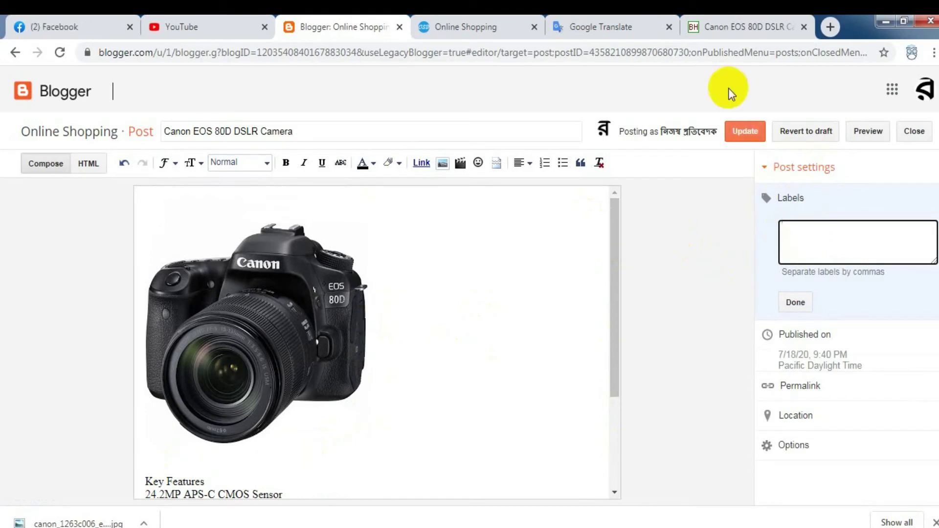
{"action": "left_click", "coordinate": [474, 18]}
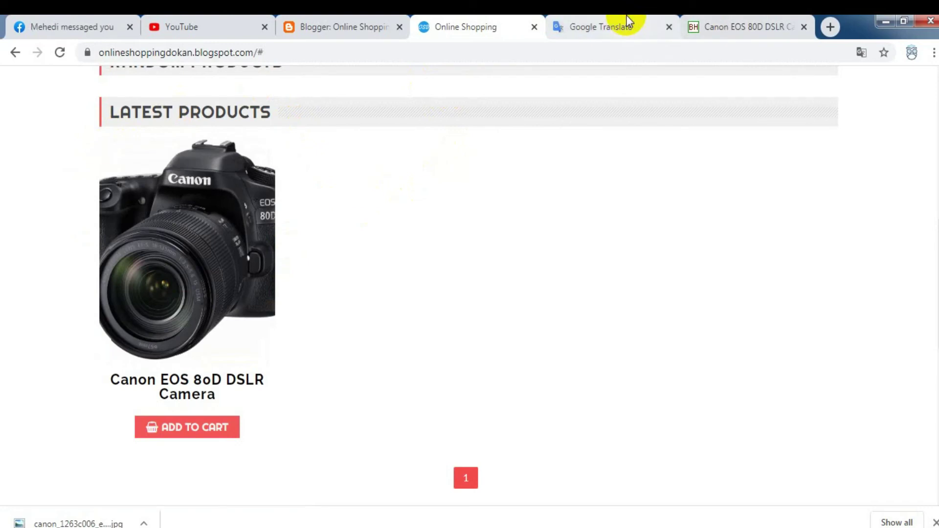
{"action": "left_click", "coordinate": [368, 15]}
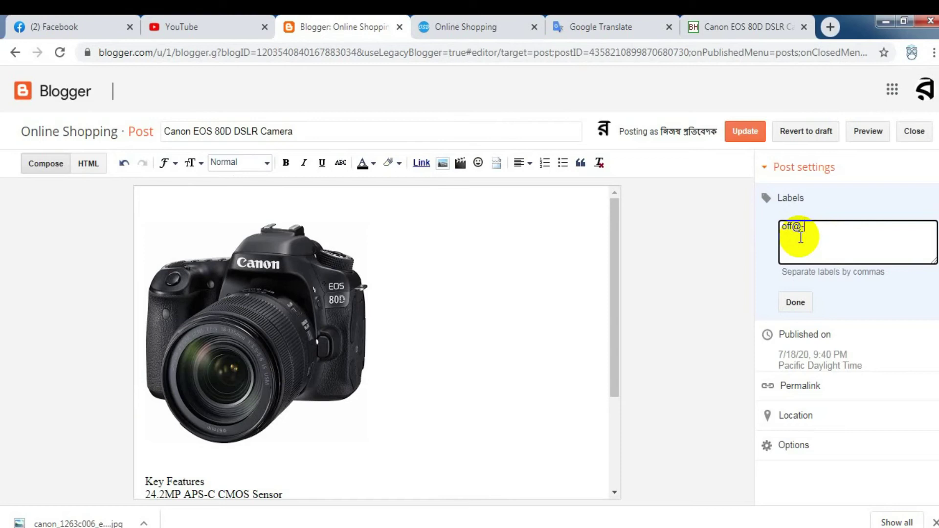
{"action": "type", "text": "%"}
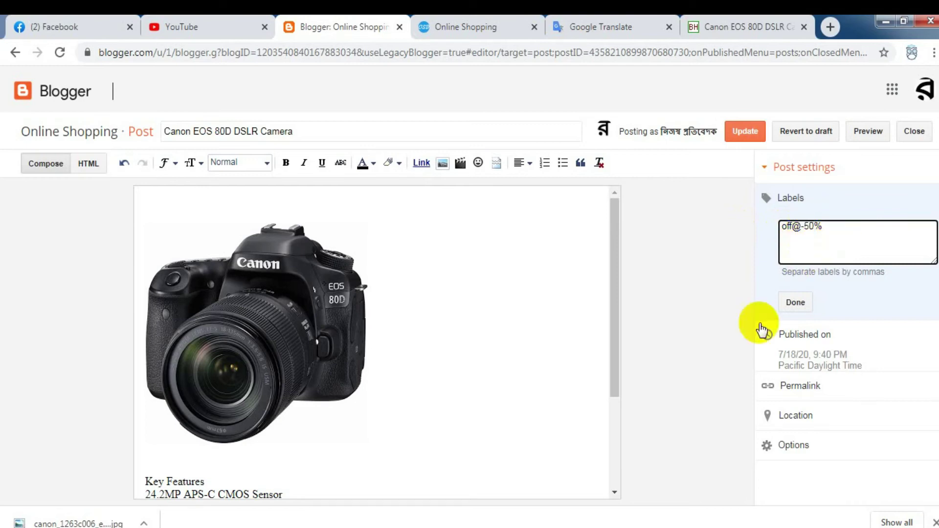
{"action": "left_click", "coordinate": [791, 308]}
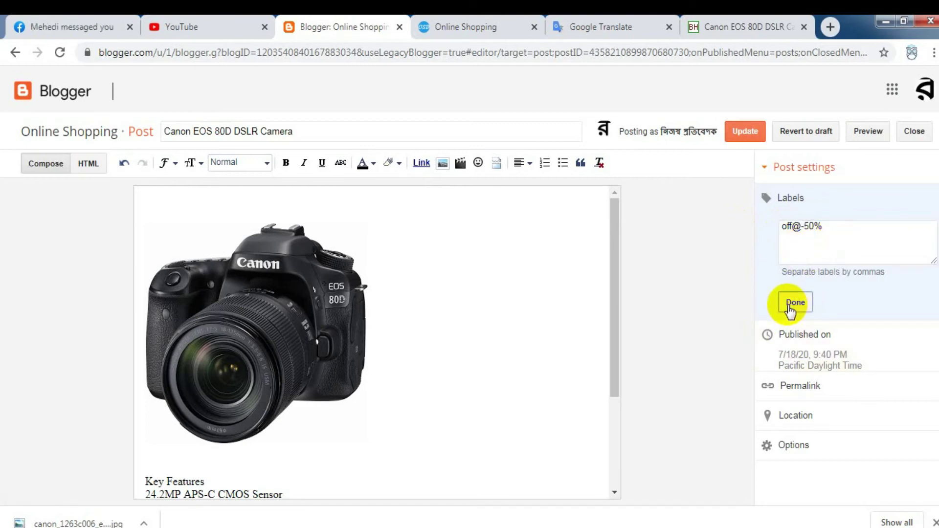
{"action": "left_click", "coordinate": [745, 137]}
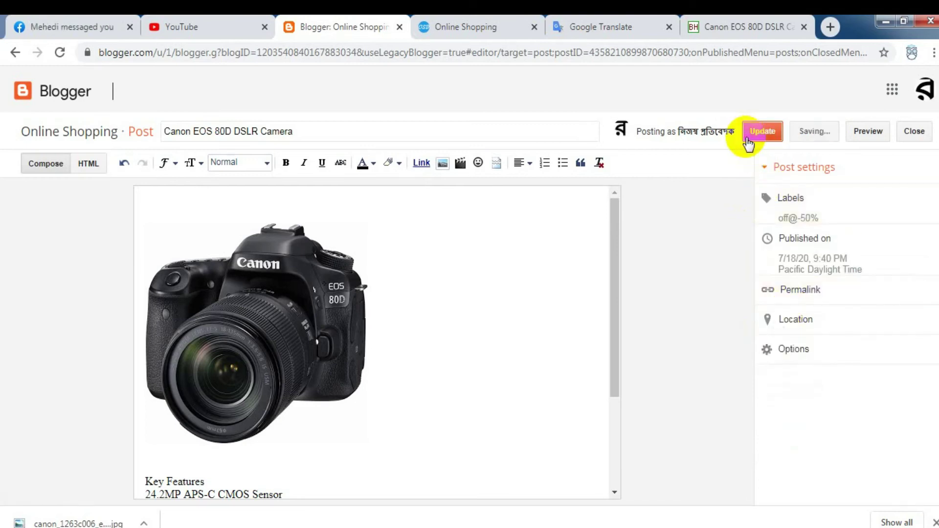
- Reload the Online Shopping site to check the camera's entry, and reopen the Canon EOS 80D post for editing in Blogger
{"action": "left_click", "coordinate": [440, 25]}
{"action": "left_click", "coordinate": [60, 52]}
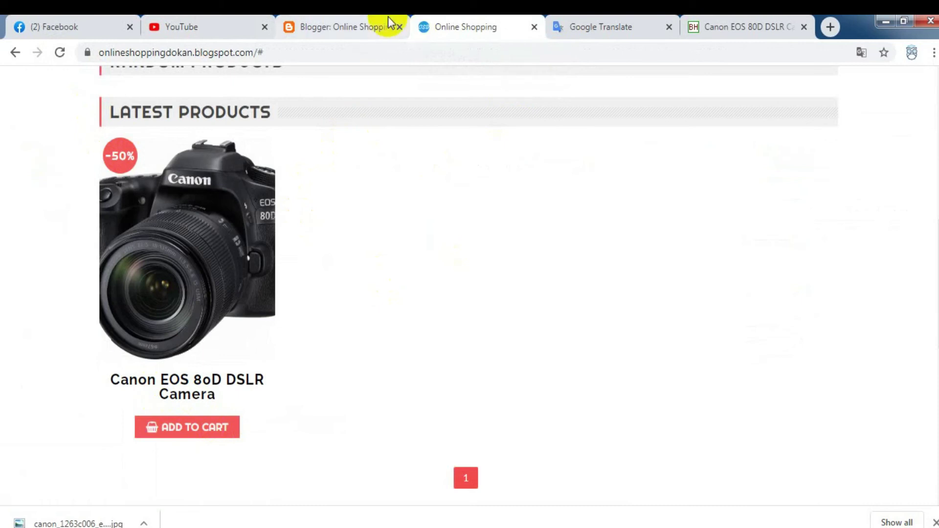
{"action": "left_click", "coordinate": [346, 16]}
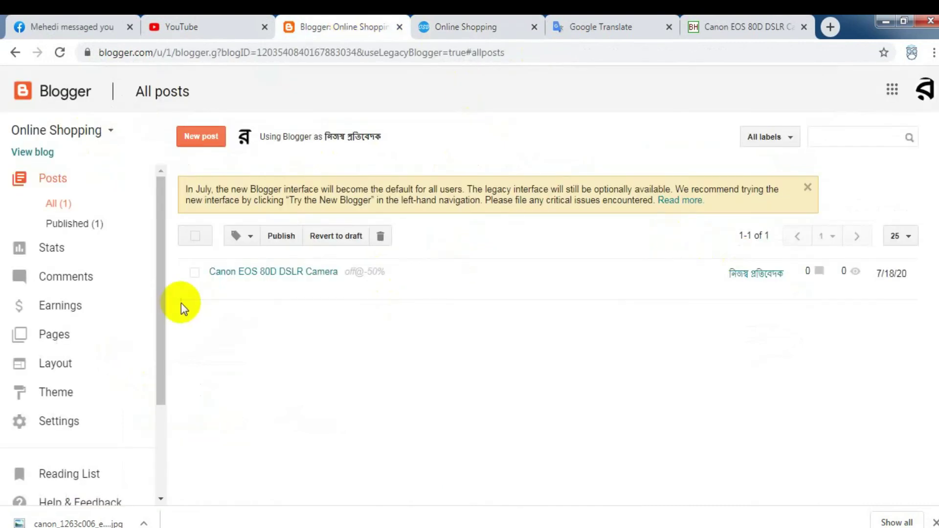
{"action": "left_click", "coordinate": [217, 290]}
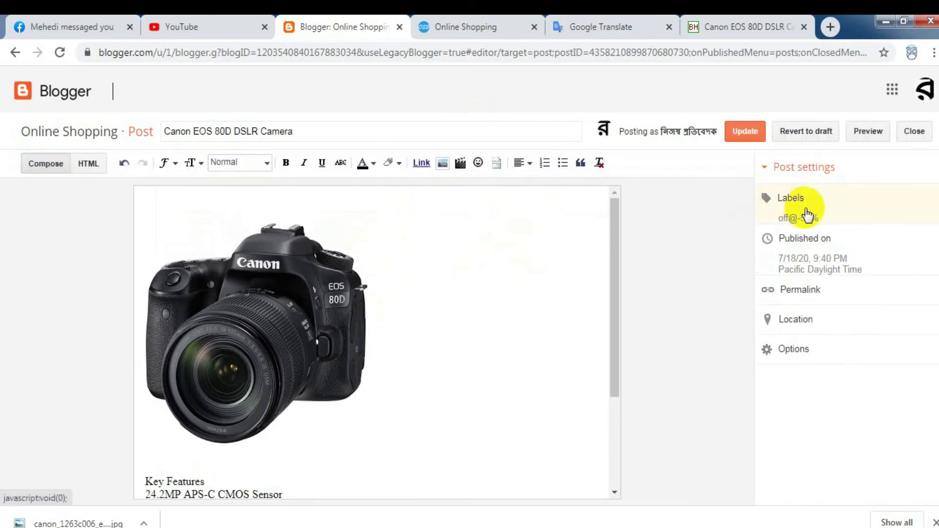
- Begin a second label on the post with the text "price_" after "off@-50%"
{"action": "left_click", "coordinate": [844, 206]}
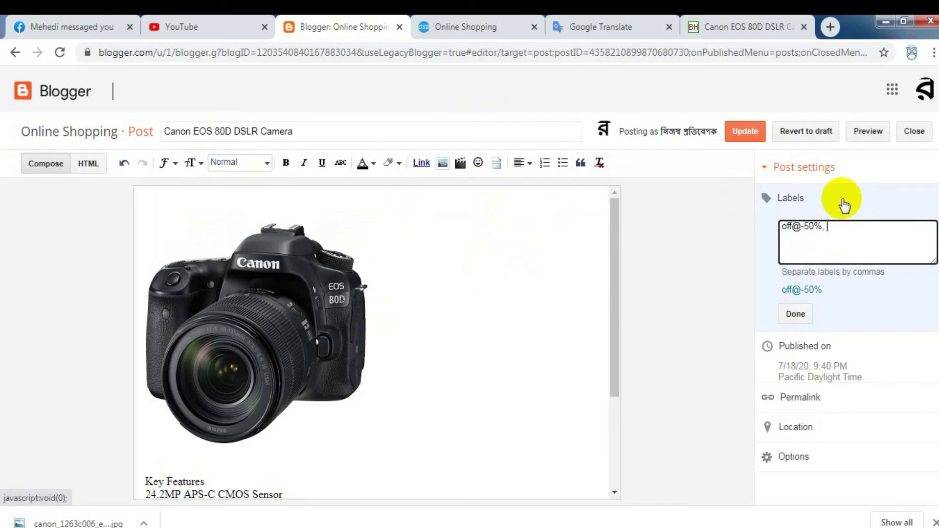
{"action": "type", "text": "price"}
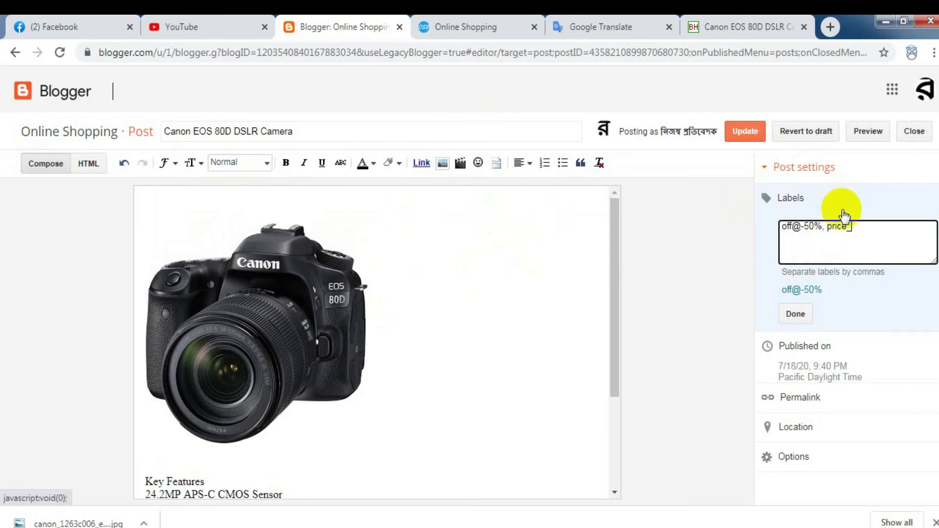
{"action": "double_click", "coordinate": [850, 228]}
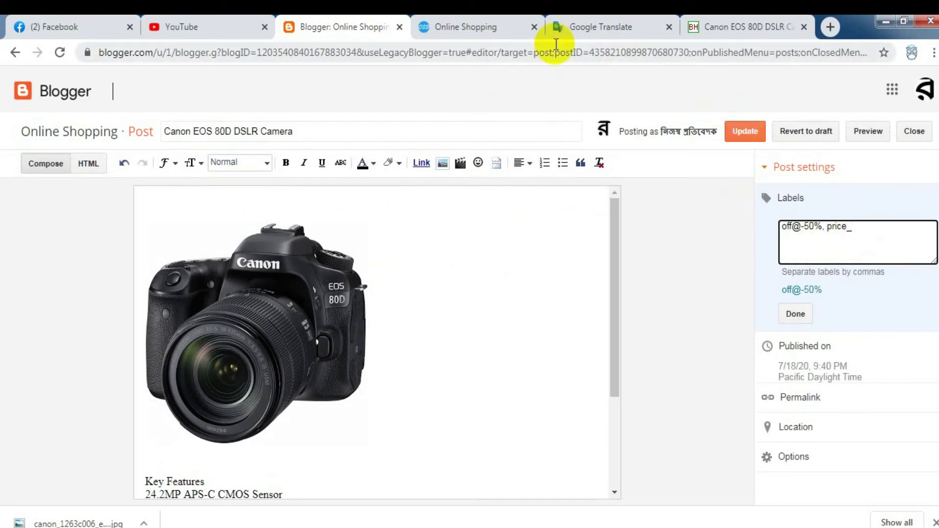
{"action": "left_click", "coordinate": [625, 20]}
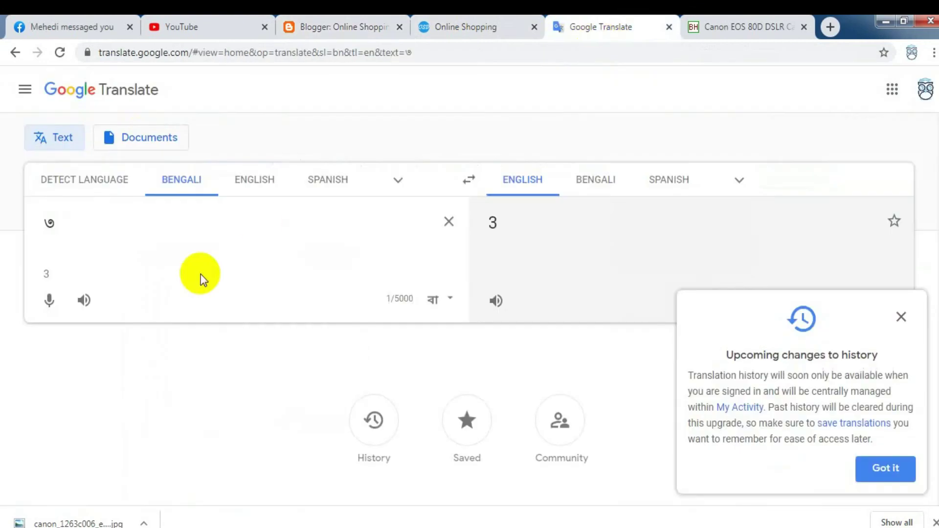
{"action": "key", "text": "BackSpace"}
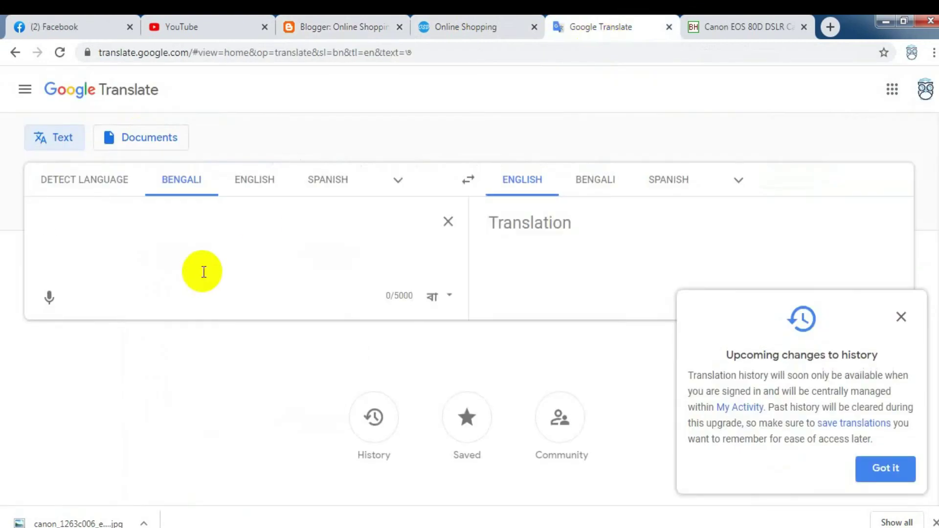
{"action": "type", "text": "$"}
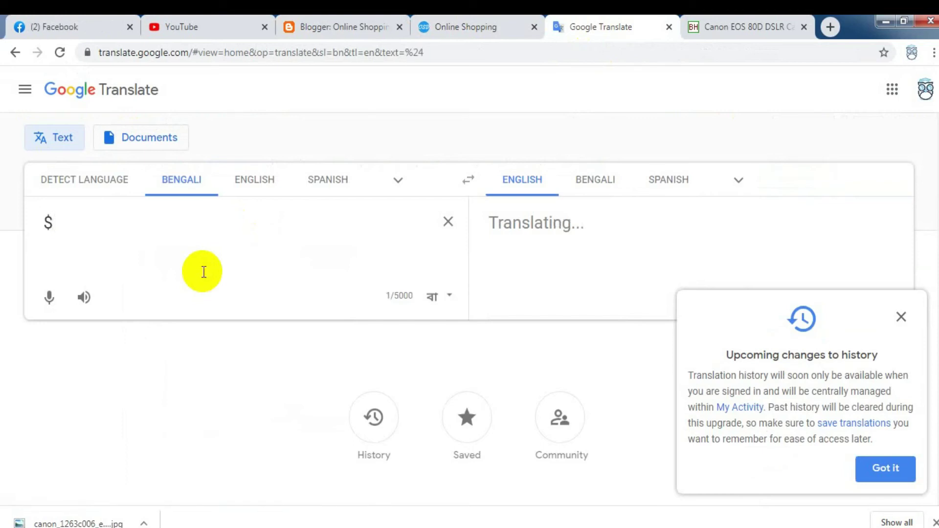
{"action": "key", "text": "BackSpace"}
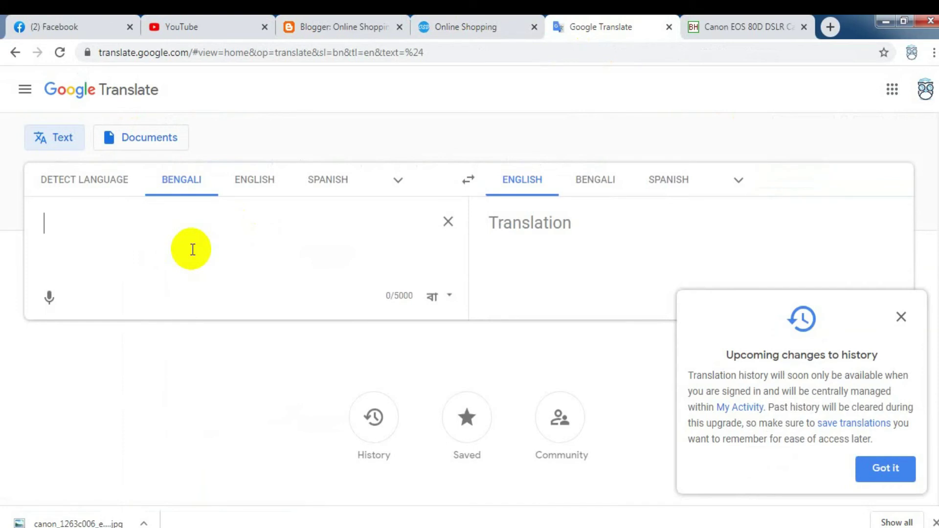
{"action": "left_click", "coordinate": [368, 19]}
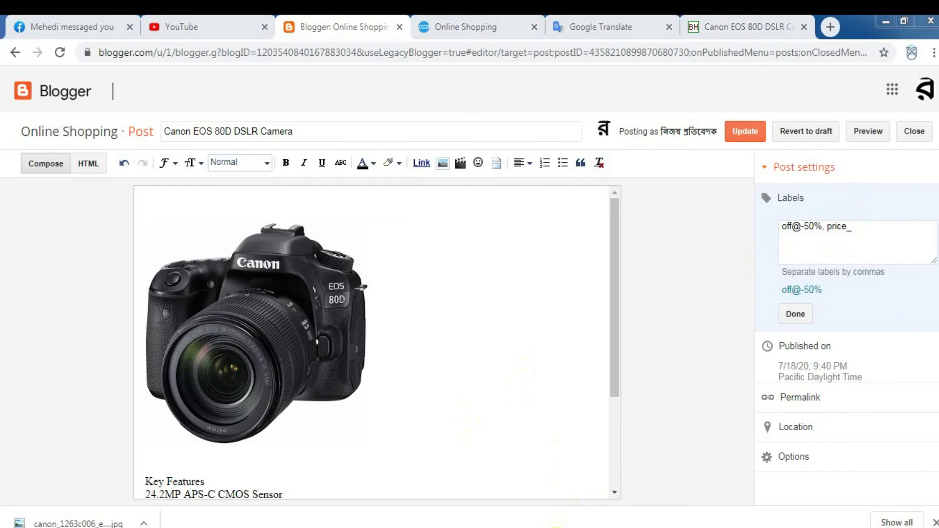
- Search Google for "taka symbol", correcting the misspelled query "taka symle"
{"action": "left_click", "coordinate": [409, 435]}
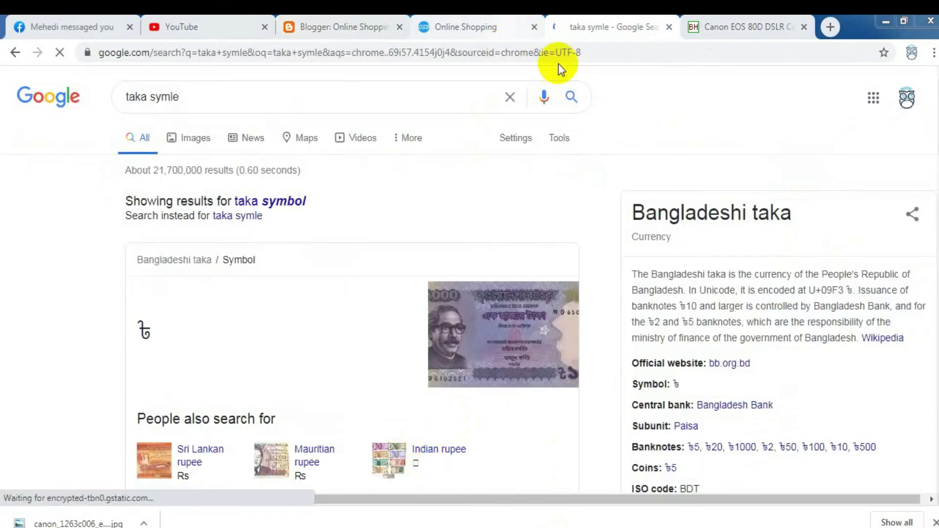
{"action": "left_click", "coordinate": [173, 98]}
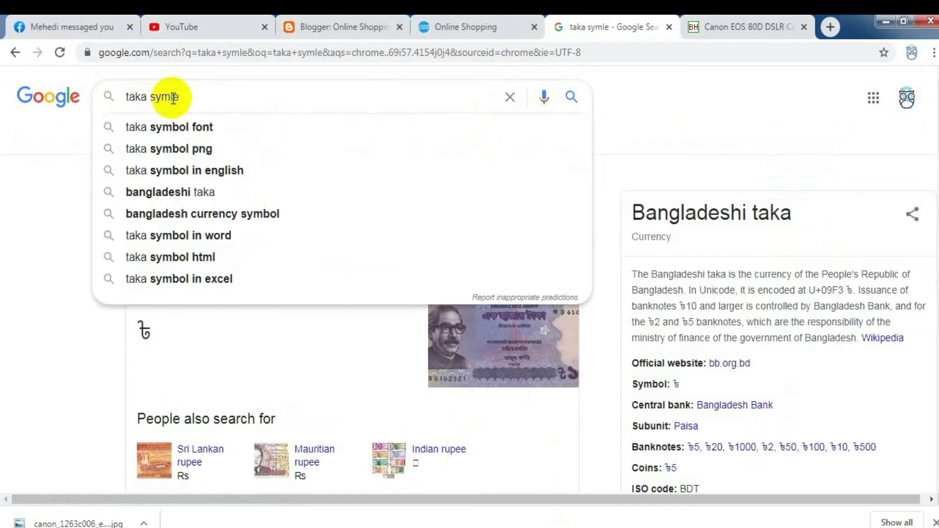
{"action": "key", "text": "BackSpace"}
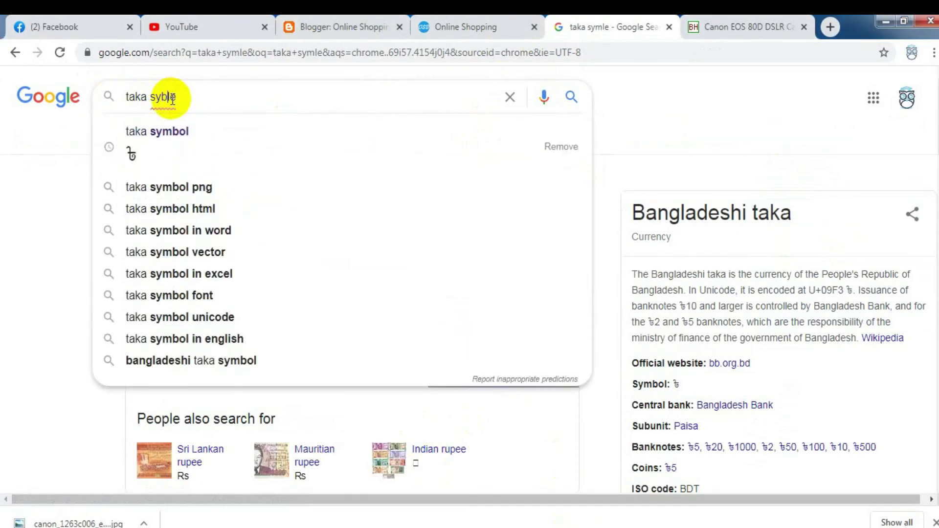
{"action": "left_click", "coordinate": [168, 130]}
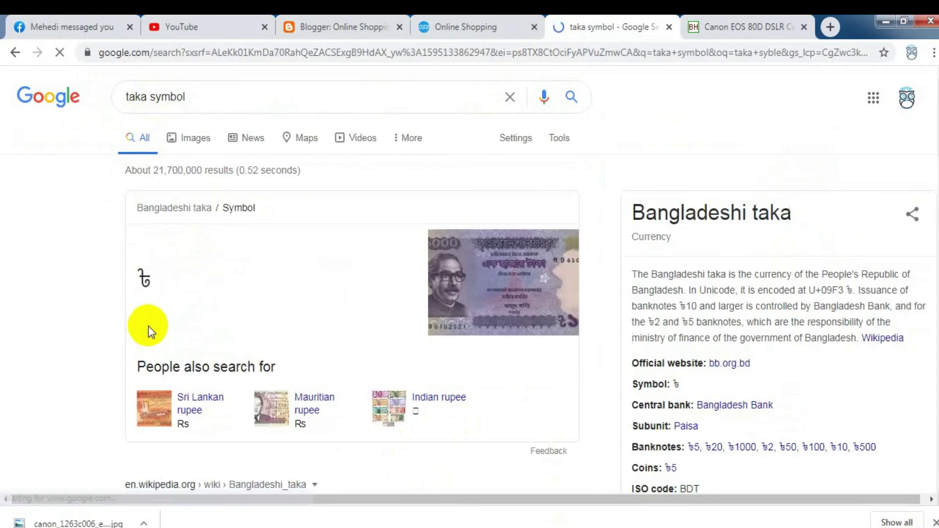
- Copy the Bangladeshi taka symbol ৳ from the Google search result
{"action": "left_click_drag", "start_coordinate": [155, 283], "coordinate": [143, 279]}
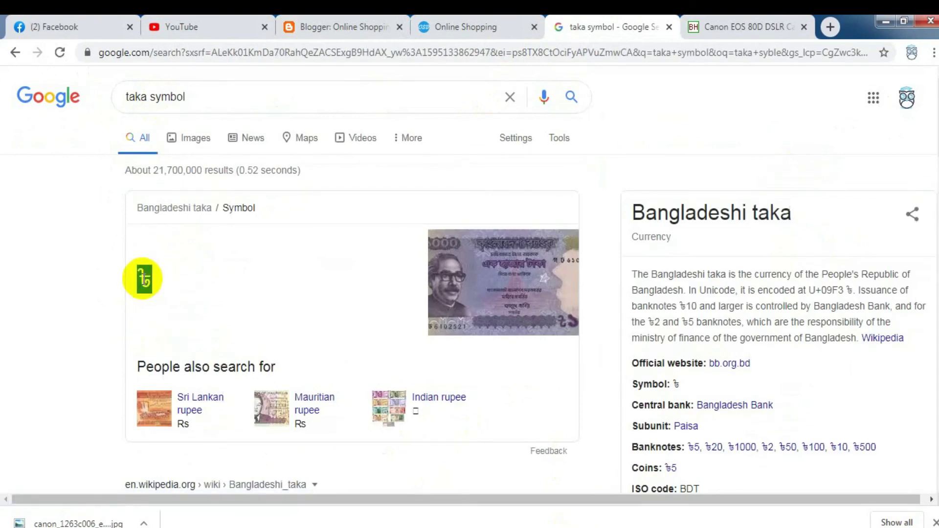
{"action": "right_click", "coordinate": [147, 282]}
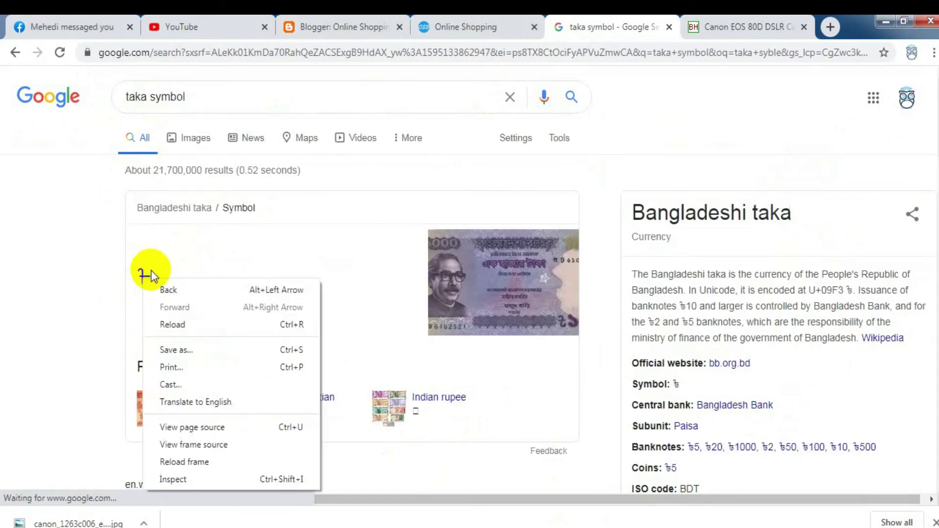
{"action": "left_click", "coordinate": [151, 271]}
{"action": "left_click_drag", "start_coordinate": [150, 272], "coordinate": [140, 272]}
{"action": "right_click", "coordinate": [141, 272]}
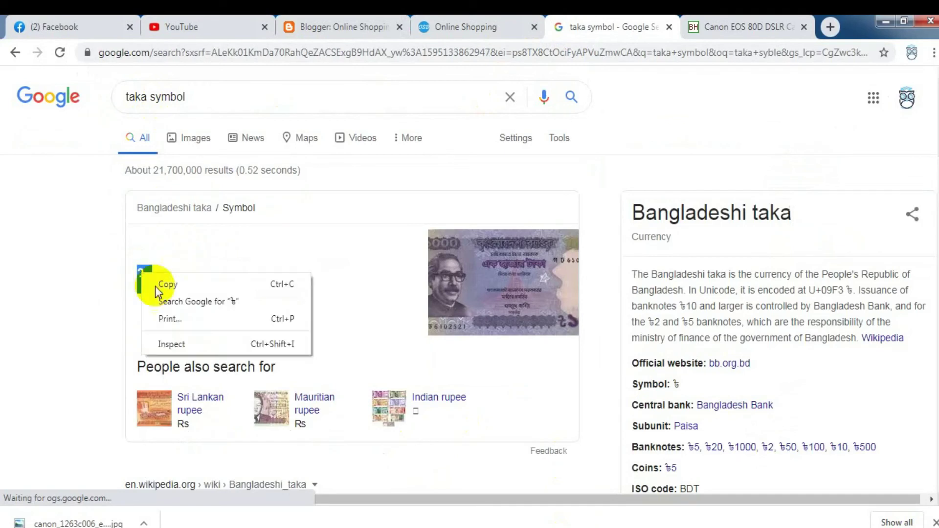
{"action": "left_click", "coordinate": [164, 287]}
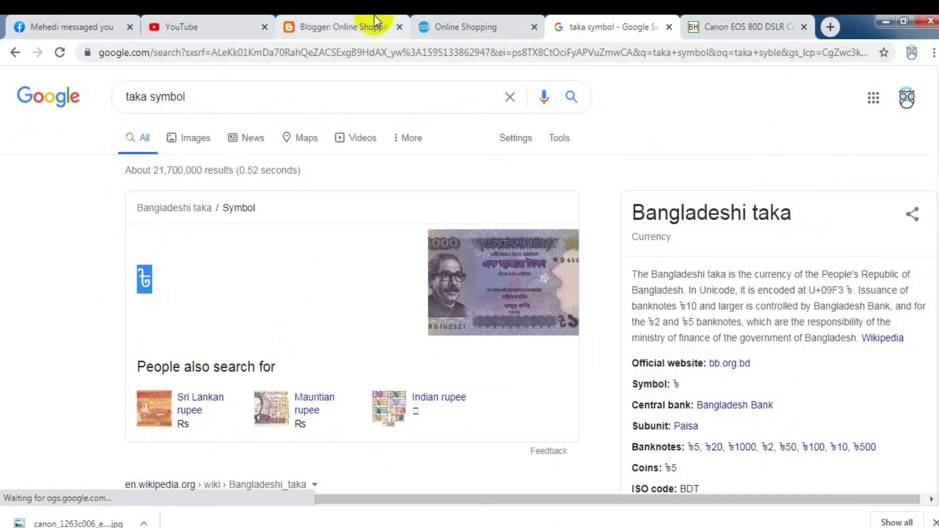
- Complete the price label in Blogger as "price_৳30000" using the copied taka symbol, and update the post
{"action": "left_click", "coordinate": [374, 20]}
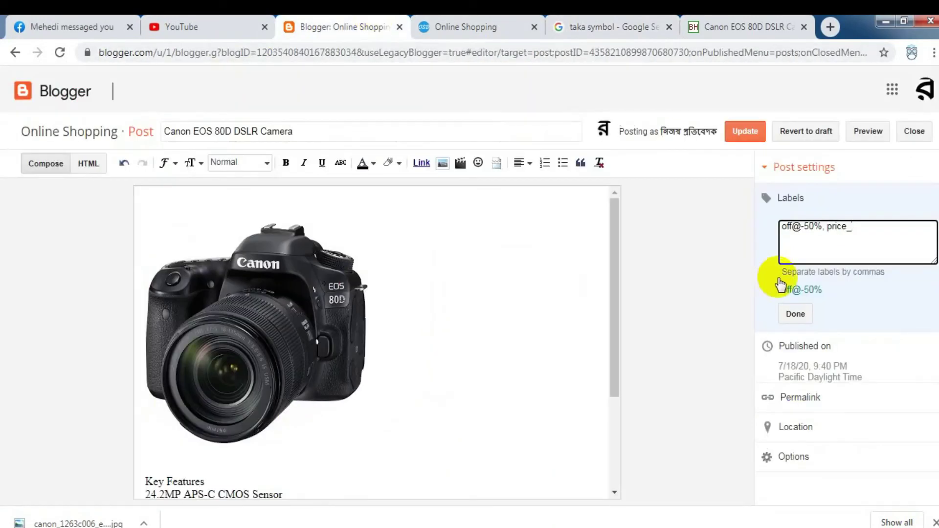
{"action": "right_click", "coordinate": [859, 228]}
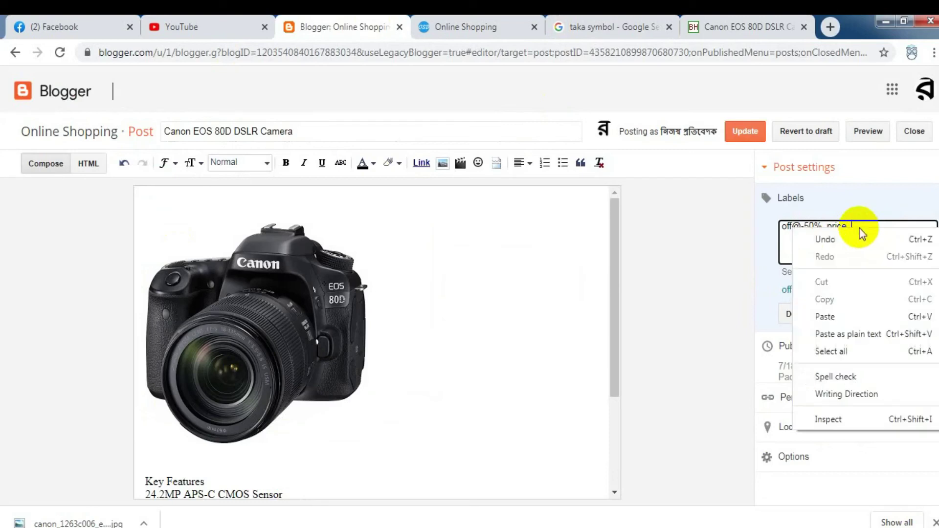
{"action": "left_click", "coordinate": [842, 318]}
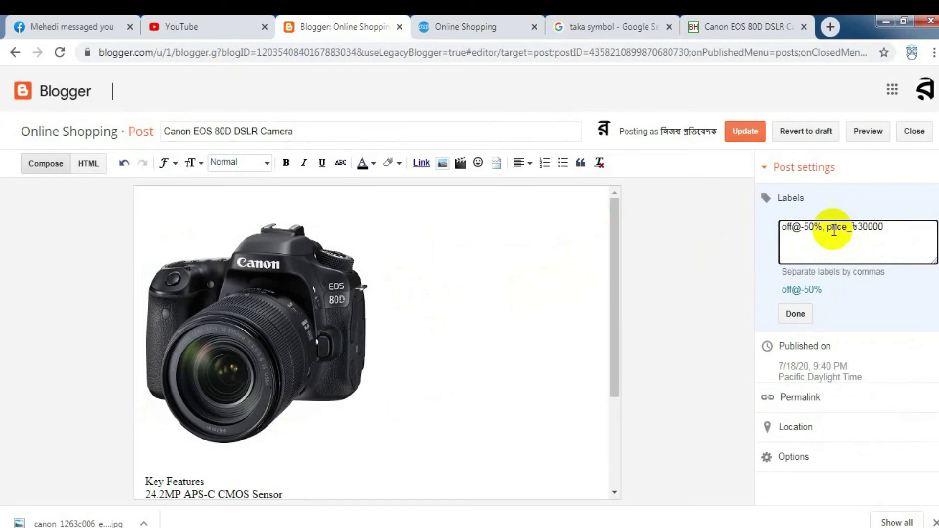
{"action": "left_click", "coordinate": [796, 316]}
{"action": "left_click", "coordinate": [751, 133]}
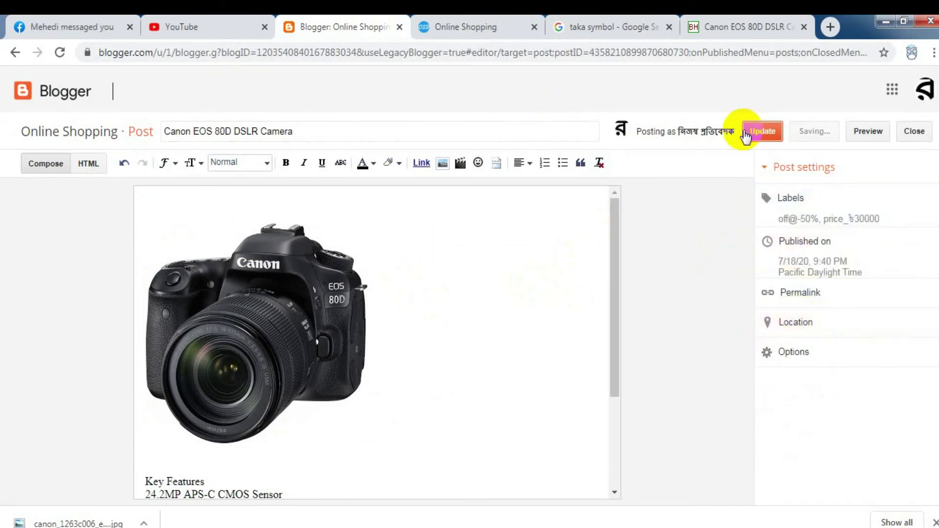
- Reload the live Online Shopping page to check the camera's product listing
{"action": "left_click", "coordinate": [460, 27]}
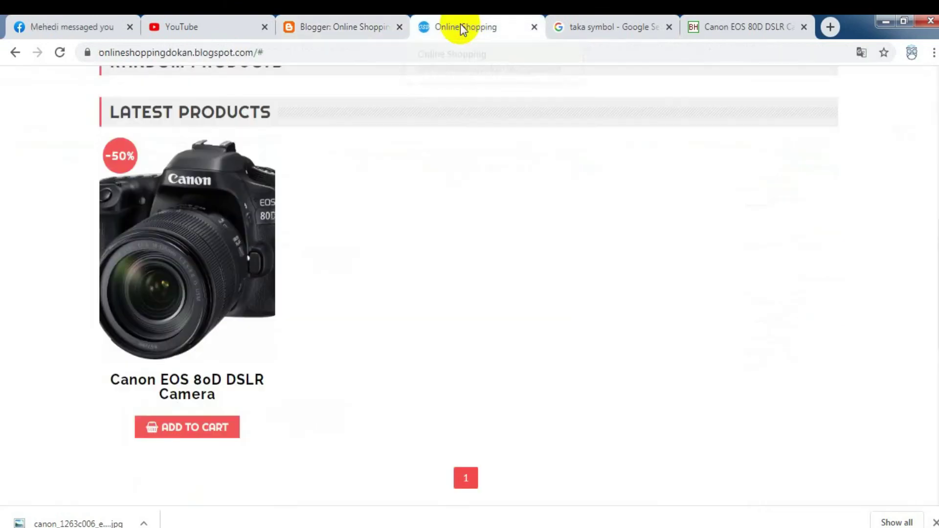
{"action": "left_click", "coordinate": [61, 53]}
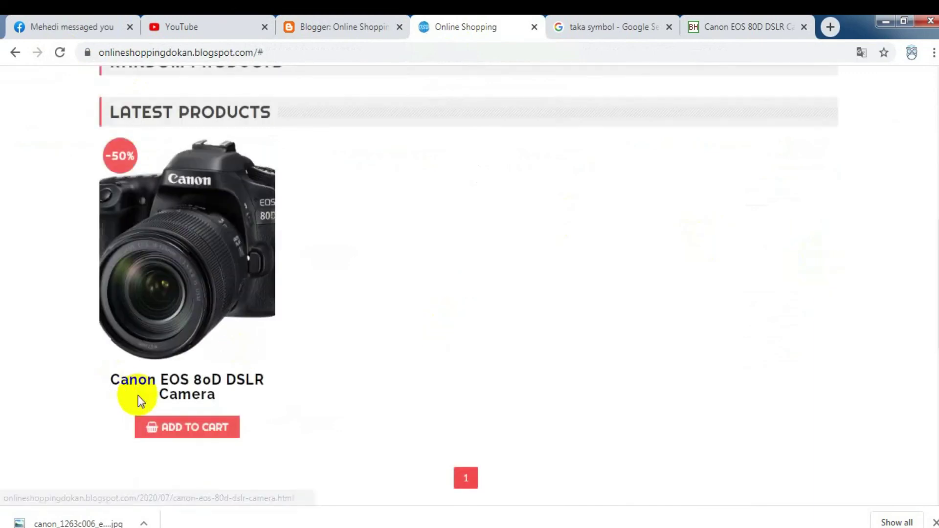
- Reopen the Canon EOS 80D post in Blogger, revise the "price_৳30000" label entry and update the post
{"action": "left_click", "coordinate": [325, 20]}
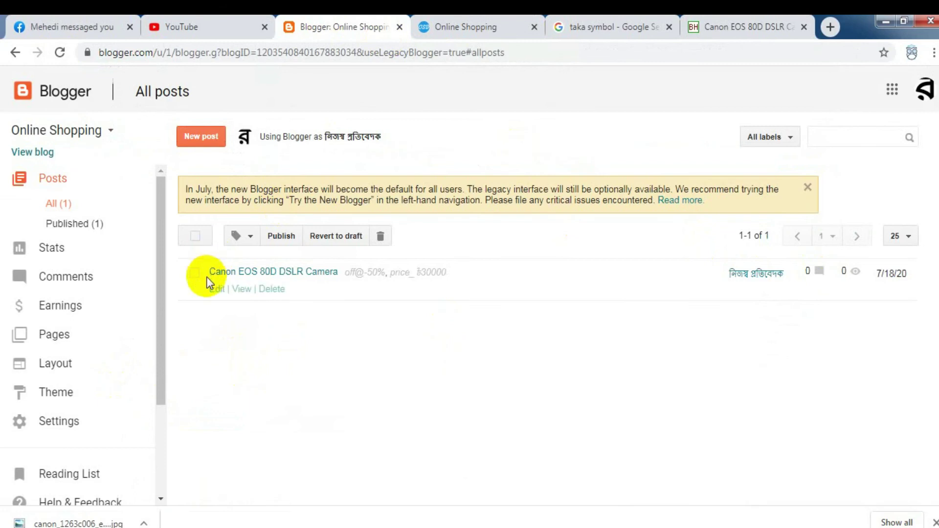
{"action": "left_click", "coordinate": [215, 289]}
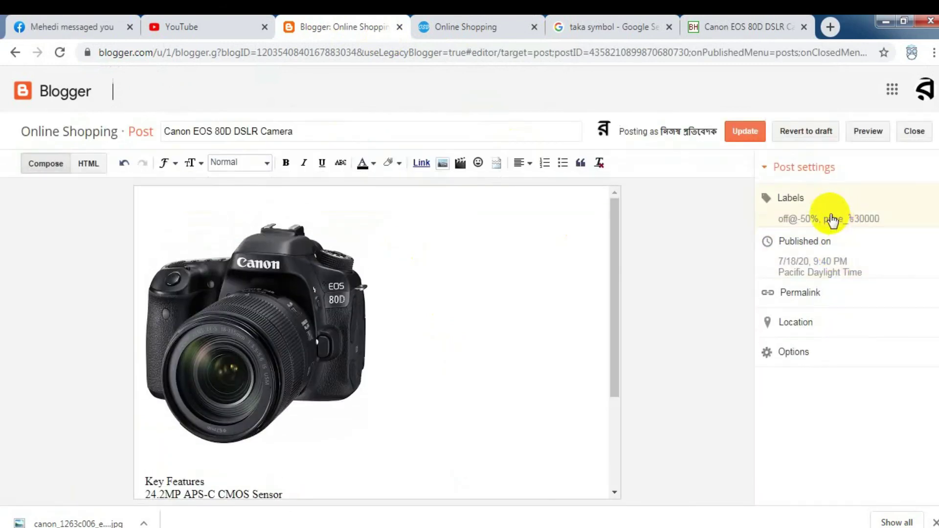
{"action": "left_click", "coordinate": [799, 214]}
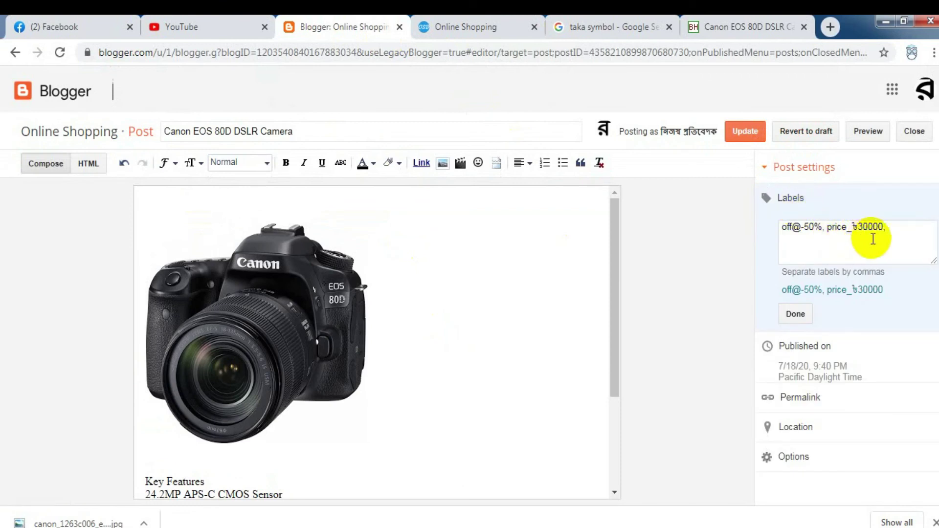
{"action": "type", "text": ","}
{"action": "left_click", "coordinate": [857, 229]}
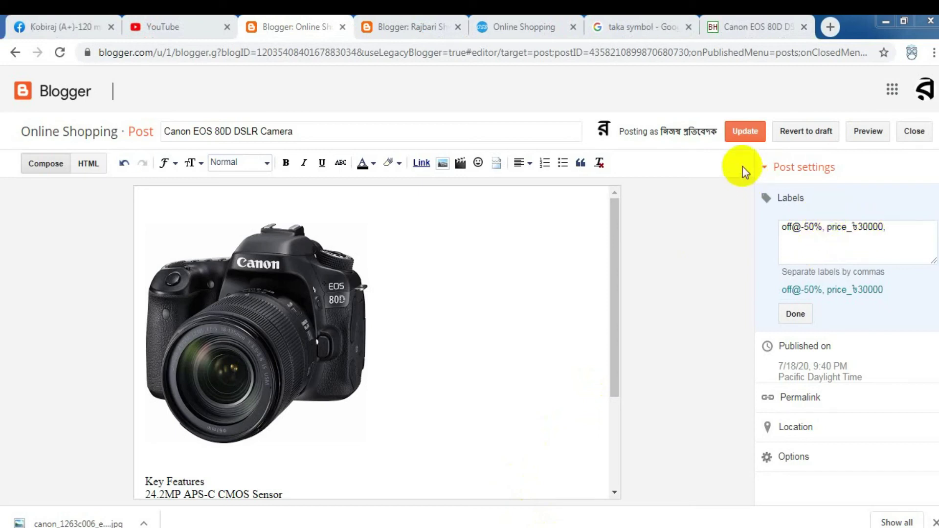
{"action": "left_click", "coordinate": [745, 132]}
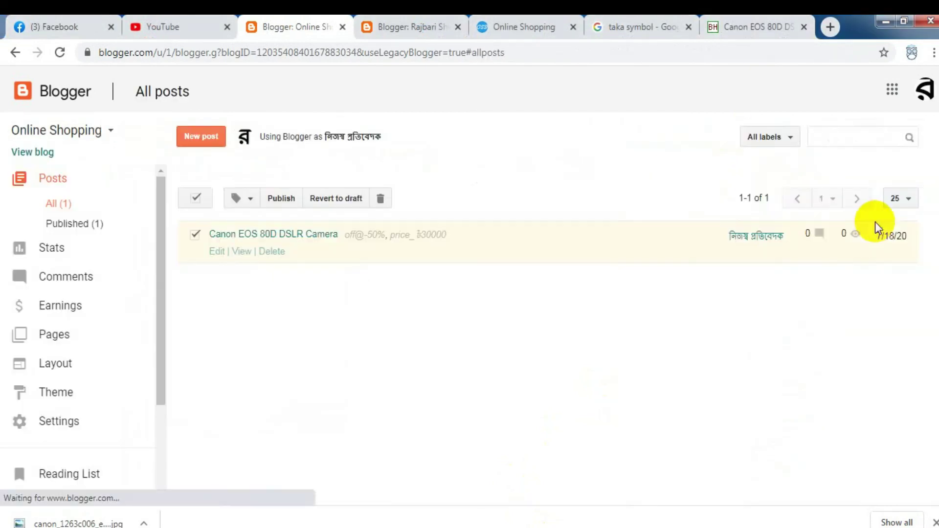
- Check the label format on the Rajbari Shopping blog's T-Shirt post, and reload the Online Shopping page to check the camera's price
{"action": "left_click", "coordinate": [415, 24]}
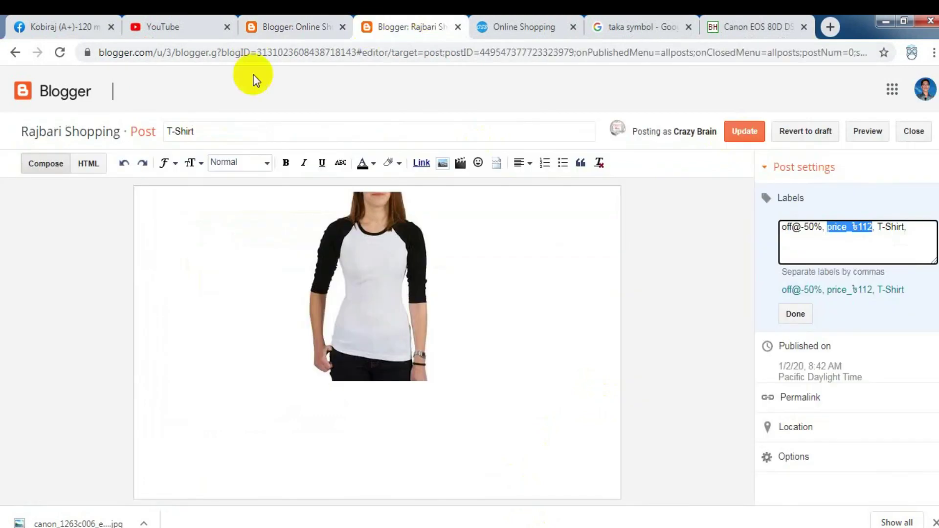
{"action": "left_click", "coordinate": [459, 26]}
{"action": "left_click", "coordinate": [60, 52]}
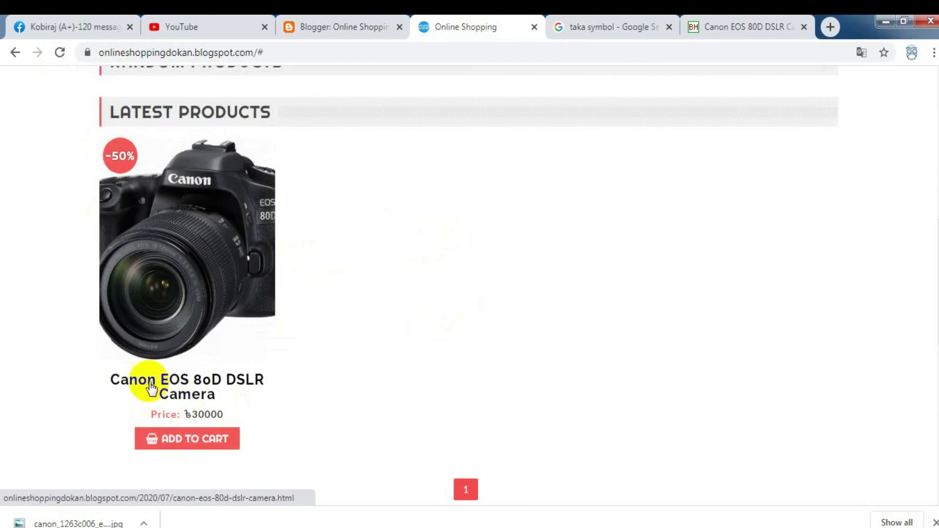
{"action": "left_click", "coordinate": [248, 220]}
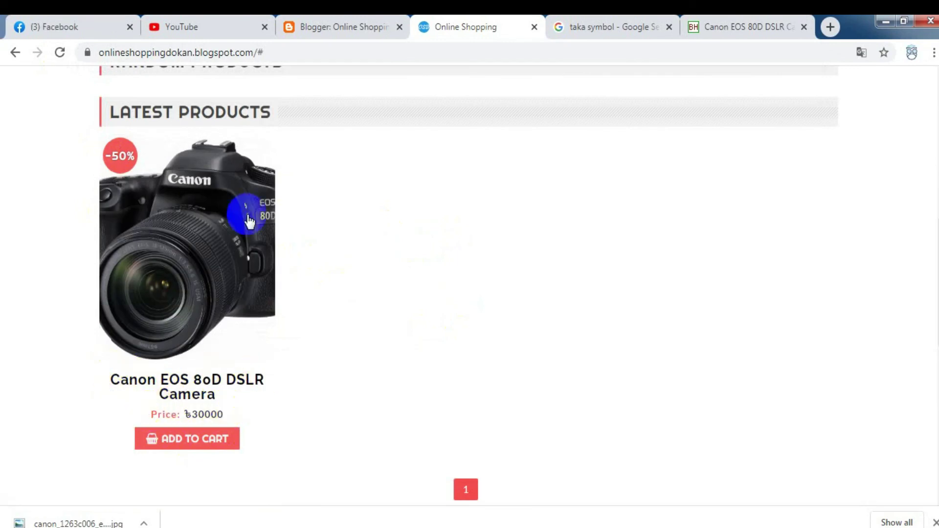
- Open the camera post for editing in Blogger and look up the Camera menu's category names on the live shop
{"action": "left_click", "coordinate": [337, 26]}
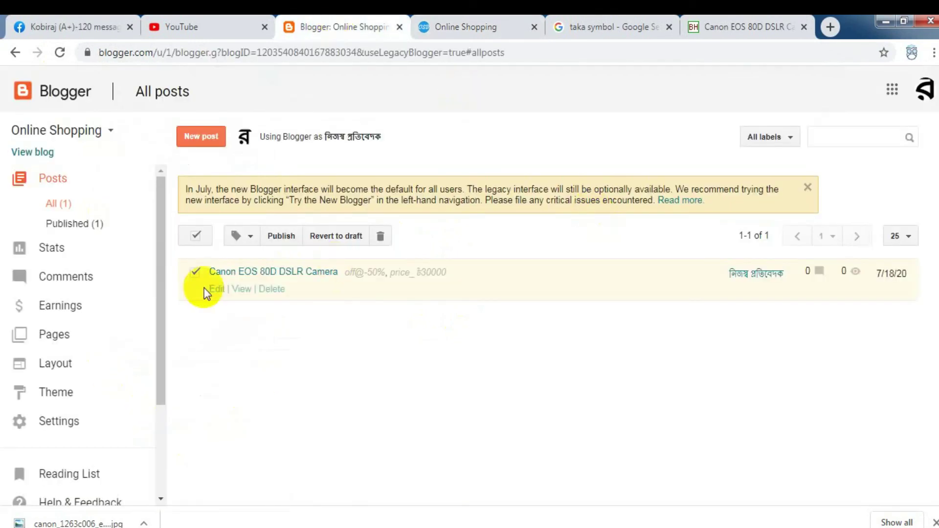
{"action": "left_click", "coordinate": [211, 287]}
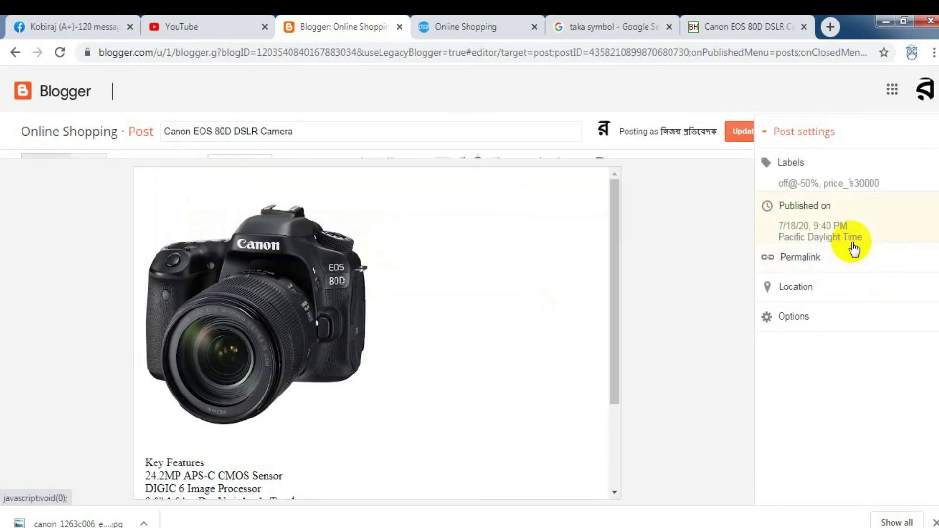
{"action": "left_click", "coordinate": [480, 16]}
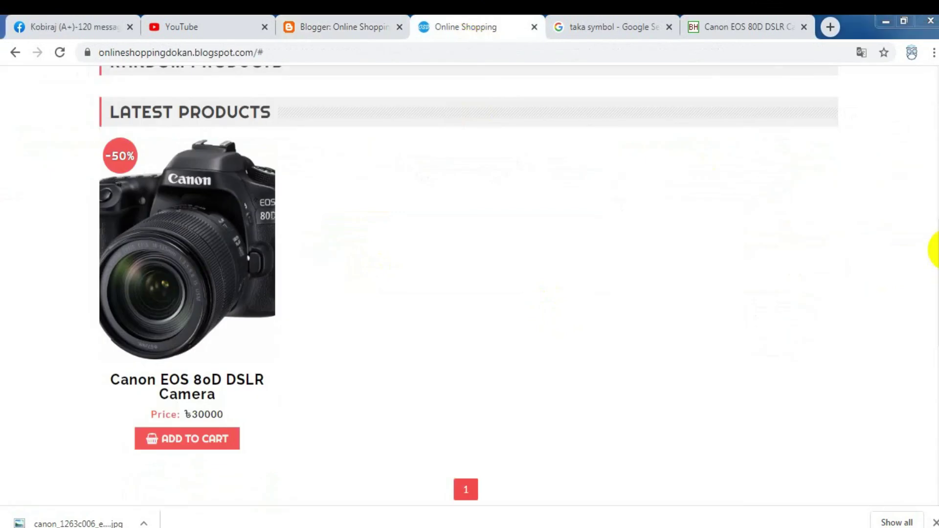
{"action": "scroll", "coordinate": [934, 227], "scroll_direction": "up", "scroll_amount": 8}
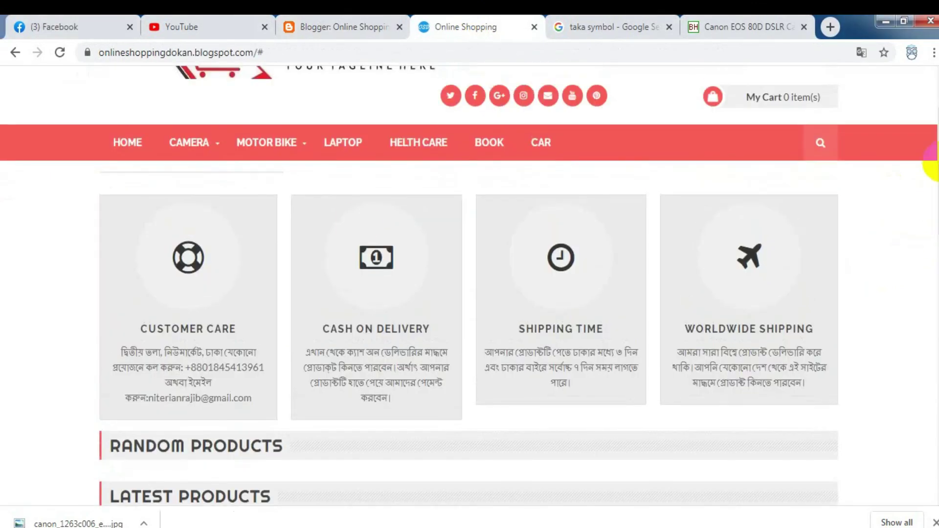
{"action": "mouse_move", "coordinate": [186, 143]}
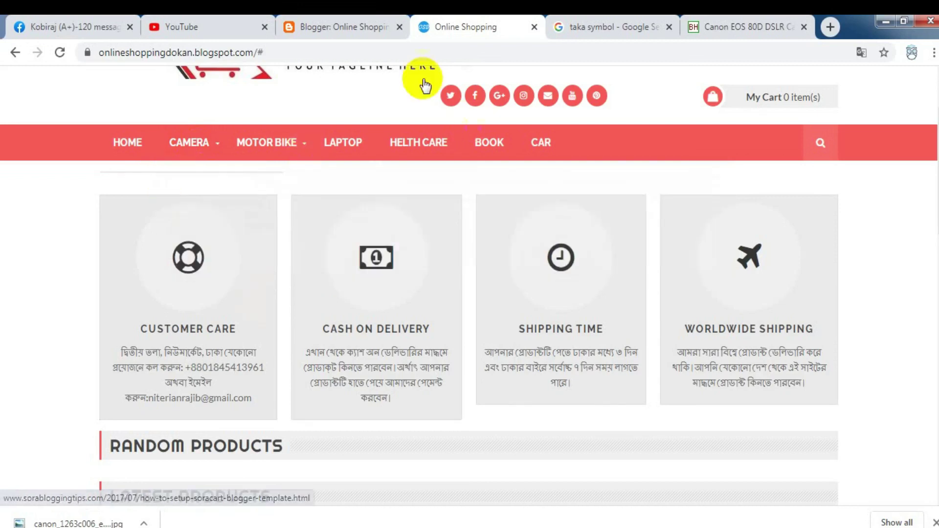
- Add the category label "DSLR" after the price label on the camera post in Blogger and update the post
{"action": "left_click", "coordinate": [328, 20]}
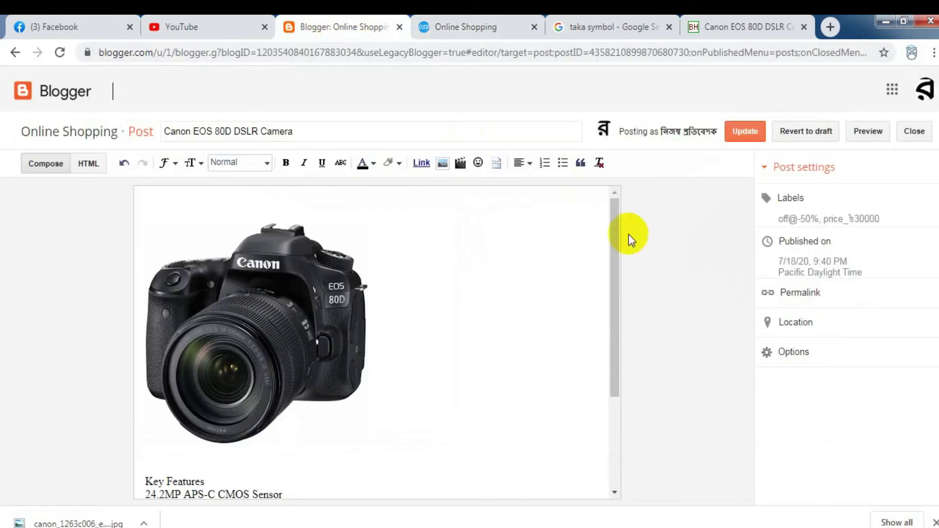
{"action": "left_click", "coordinate": [821, 214]}
{"action": "left_click", "coordinate": [897, 228]}
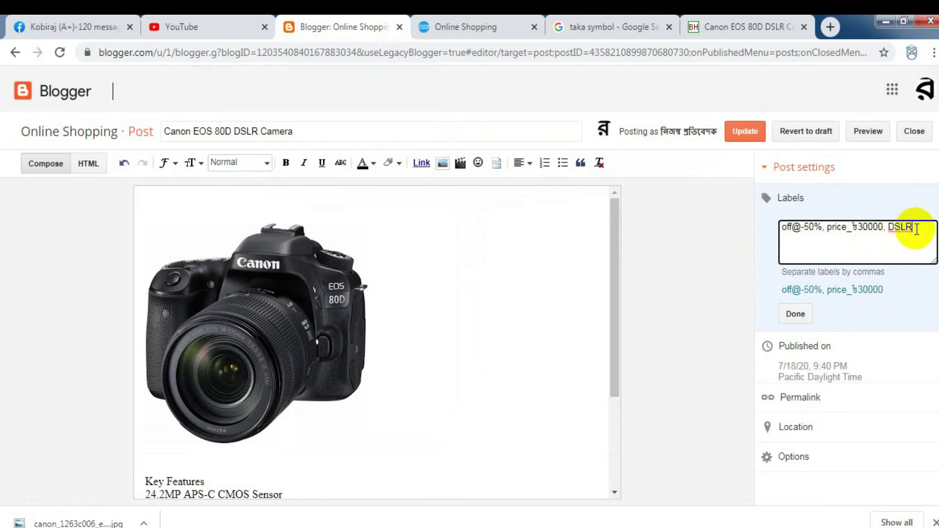
{"action": "left_click_drag", "start_coordinate": [314, 300], "coordinate": [250, 298]}
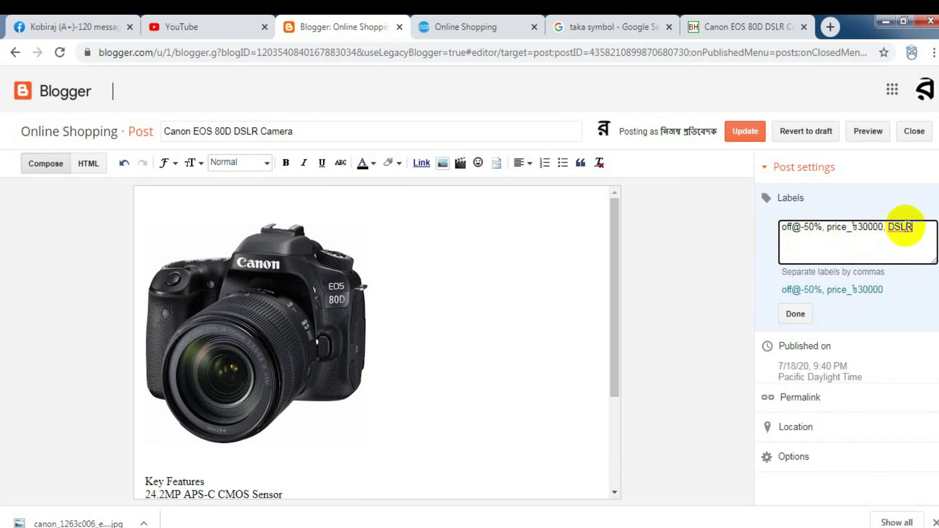
{"action": "left_click", "coordinate": [749, 140]}
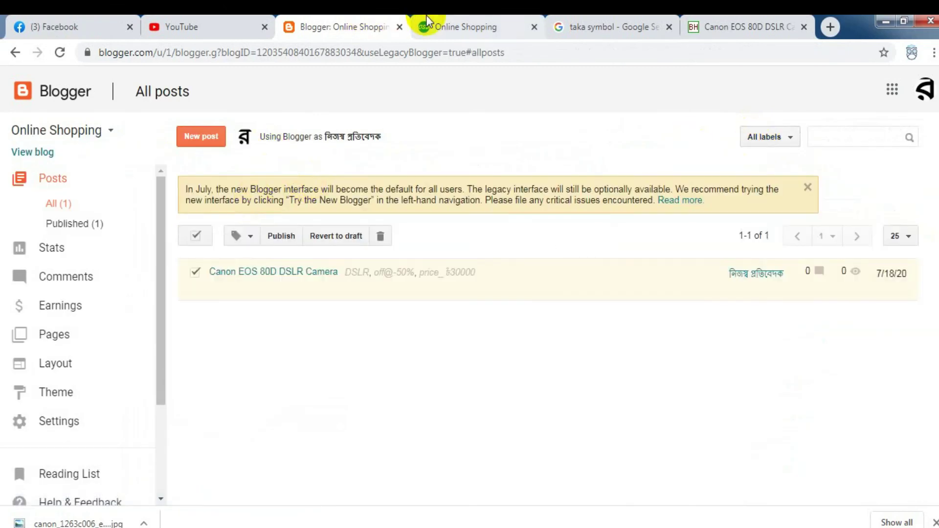
- Reload the live shop page and examine the Camera menu's categories and the camera's listing under Latest Products
{"action": "left_click", "coordinate": [427, 15]}
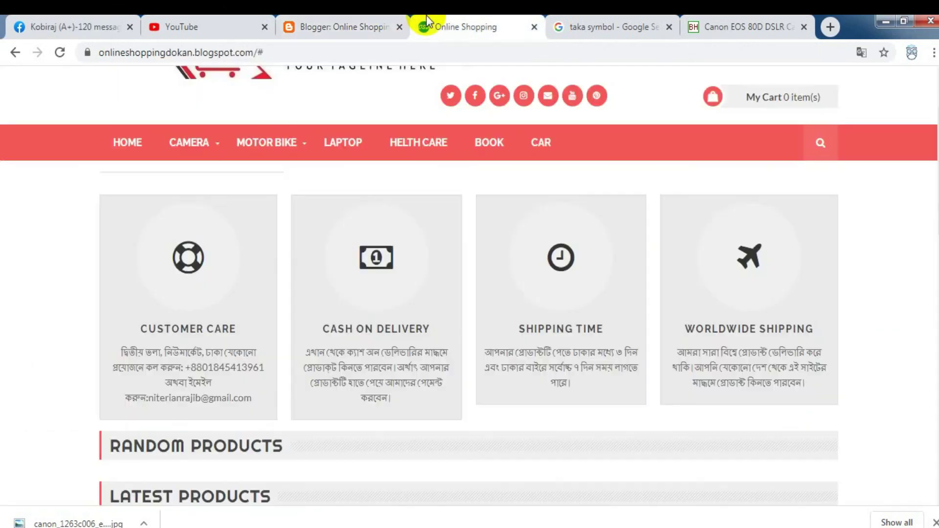
{"action": "left_click", "coordinate": [60, 53]}
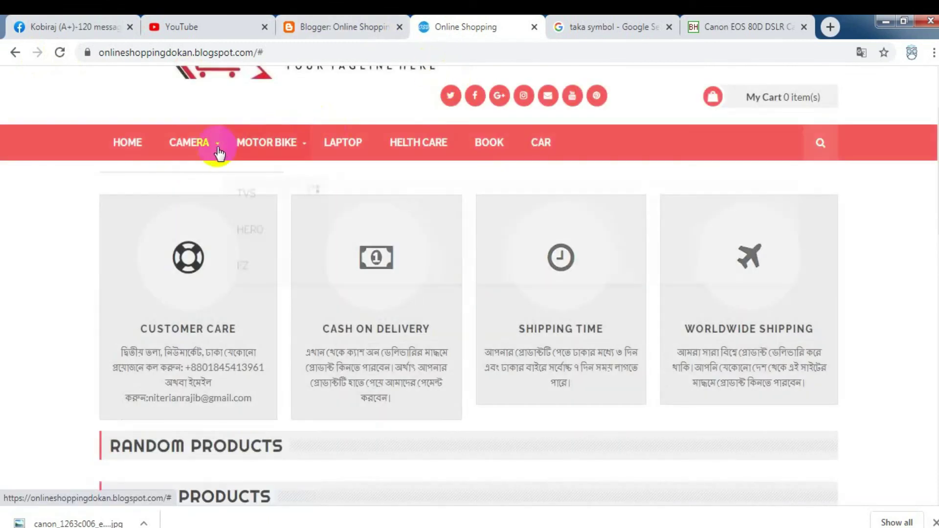
{"action": "mouse_move", "coordinate": [203, 146]}
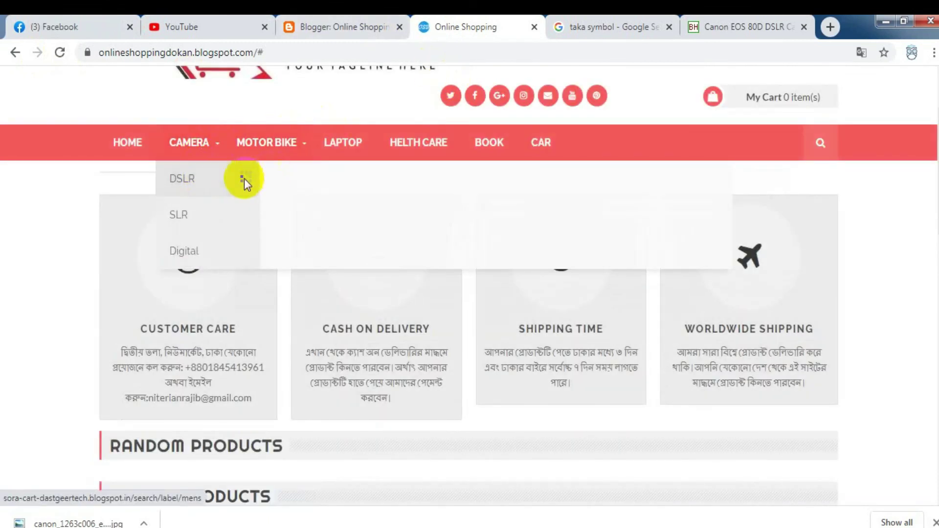
{"action": "left_click_drag", "start_coordinate": [932, 181], "coordinate": [934, 329]}
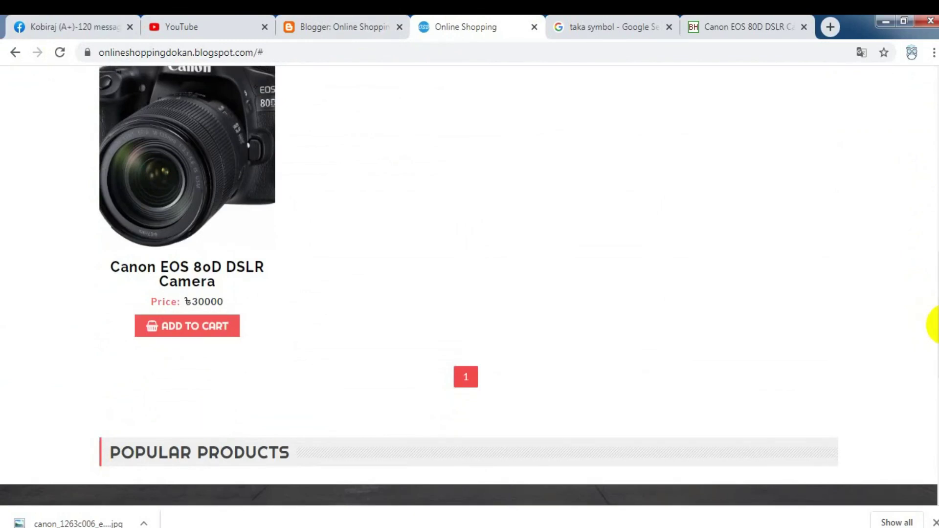
{"action": "left_click_drag", "start_coordinate": [934, 325], "coordinate": [928, 273]}
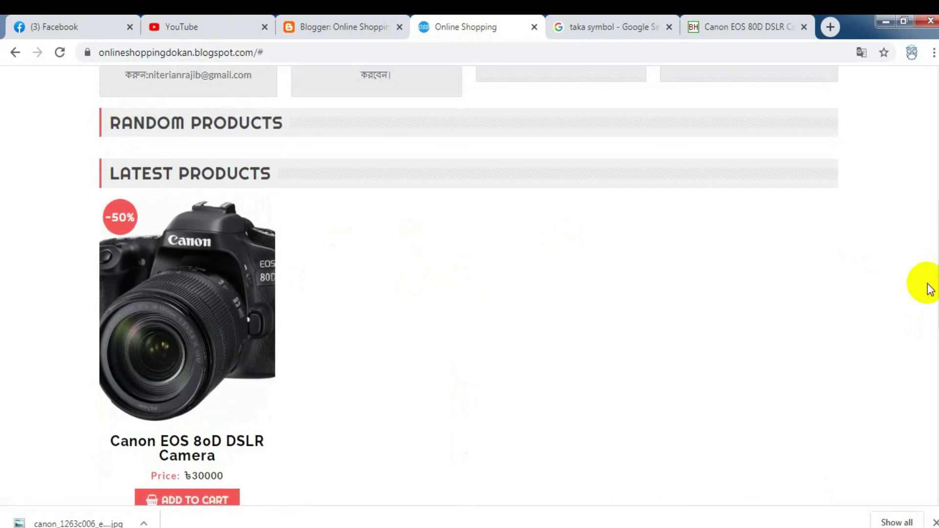
- Open the camera post in Blogger again and review its discount, price and category labels
{"action": "left_click", "coordinate": [331, 27]}
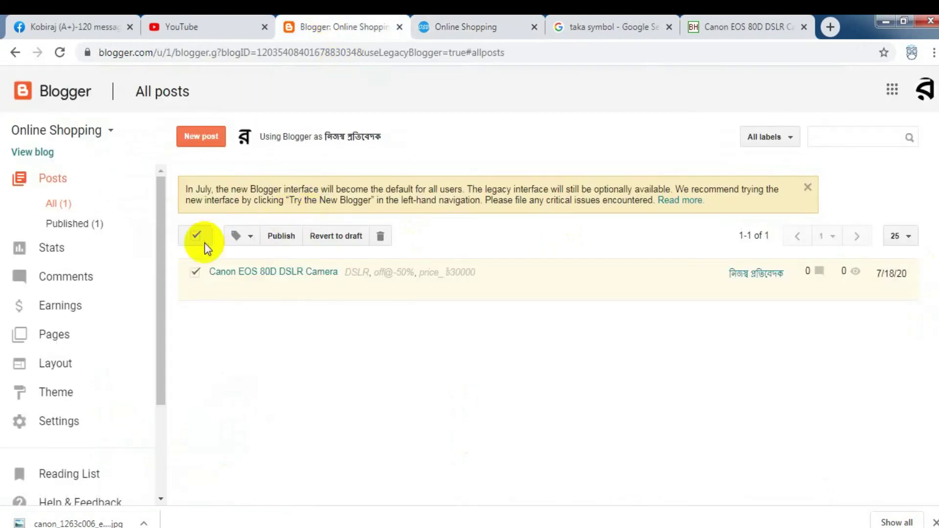
{"action": "left_click", "coordinate": [214, 292]}
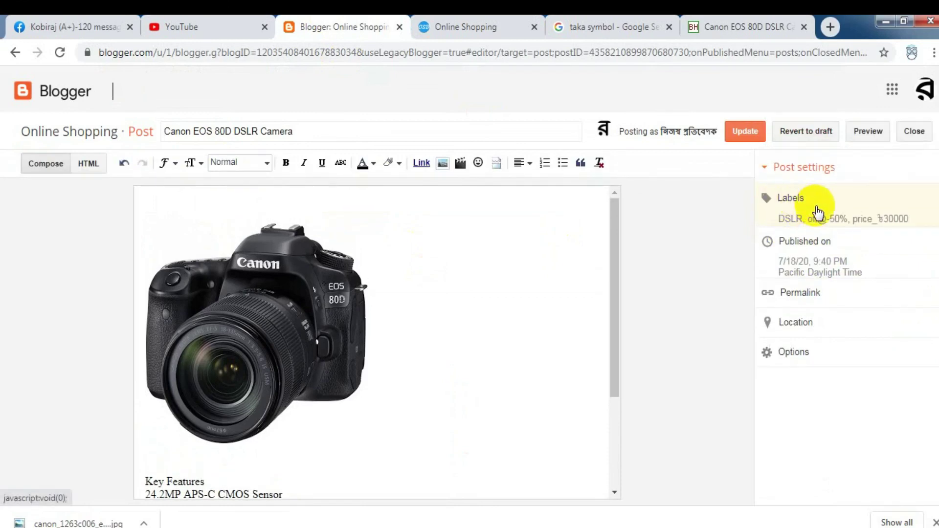
{"action": "left_click", "coordinate": [818, 213]}
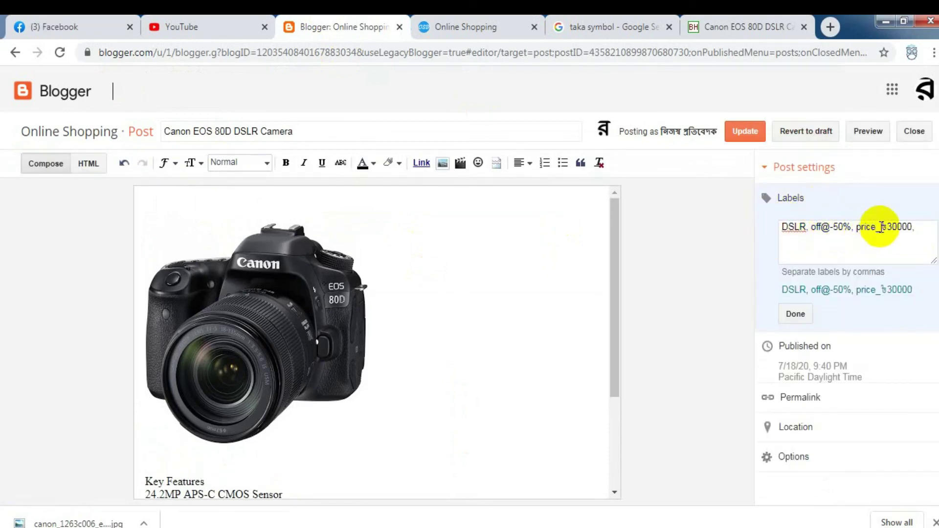
{"action": "left_click", "coordinate": [914, 232]}
{"action": "type", "text": ","}
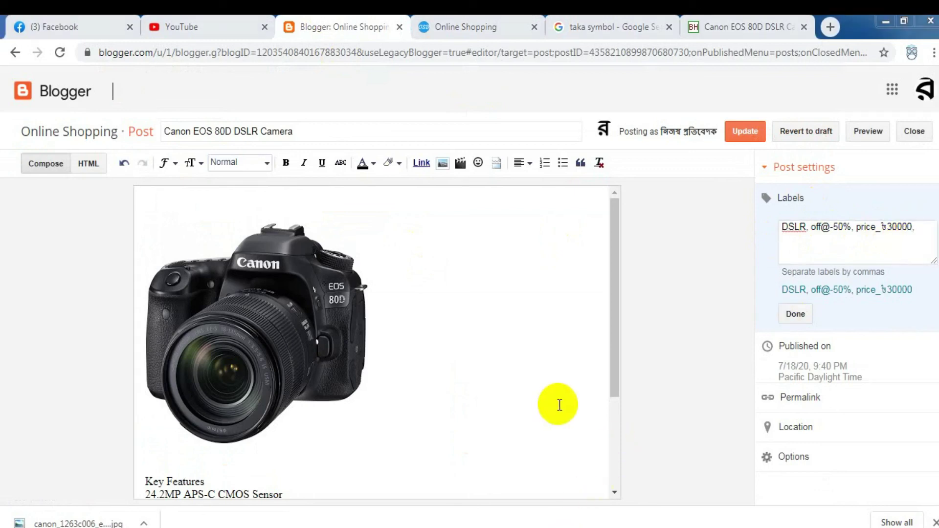
{"action": "left_click", "coordinate": [725, 222]}
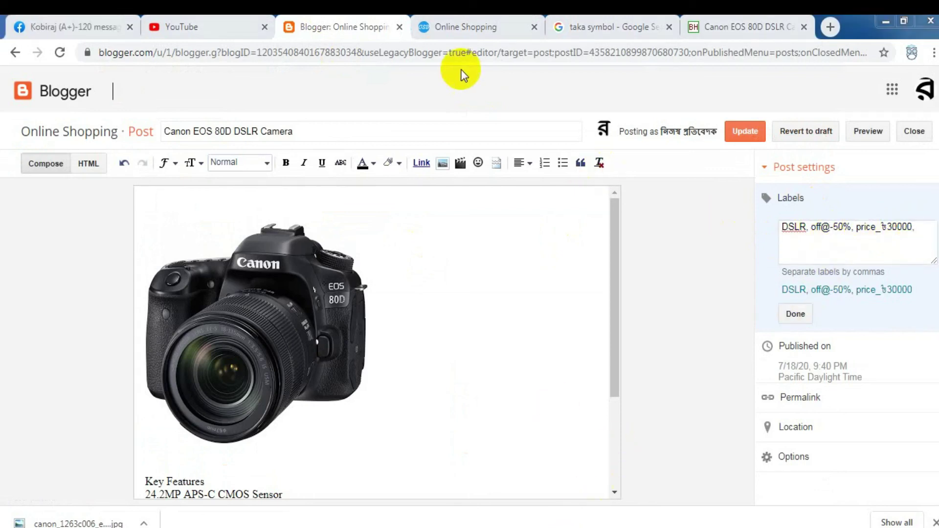
- Open the Canon EOS 80D product page on the live shop and examine its price, collection label, description and related products
{"action": "left_click", "coordinate": [474, 19]}
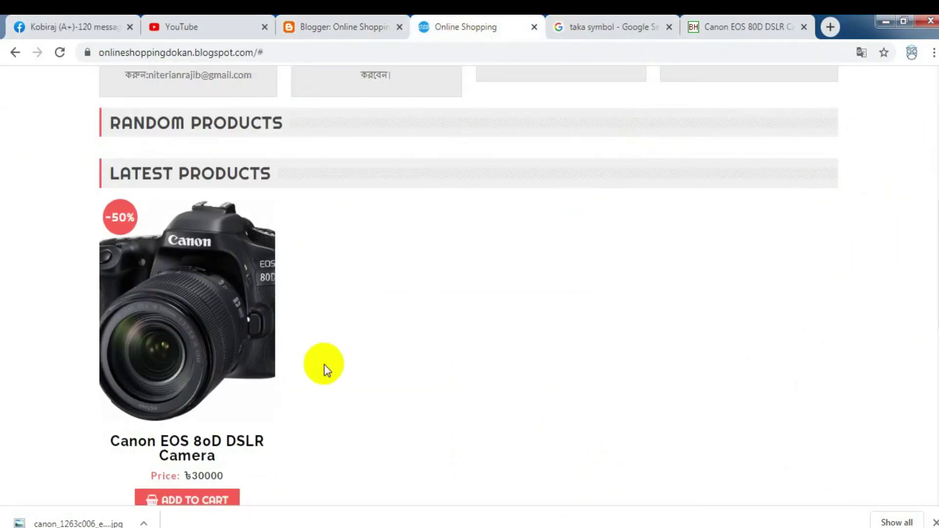
{"action": "left_click", "coordinate": [186, 442]}
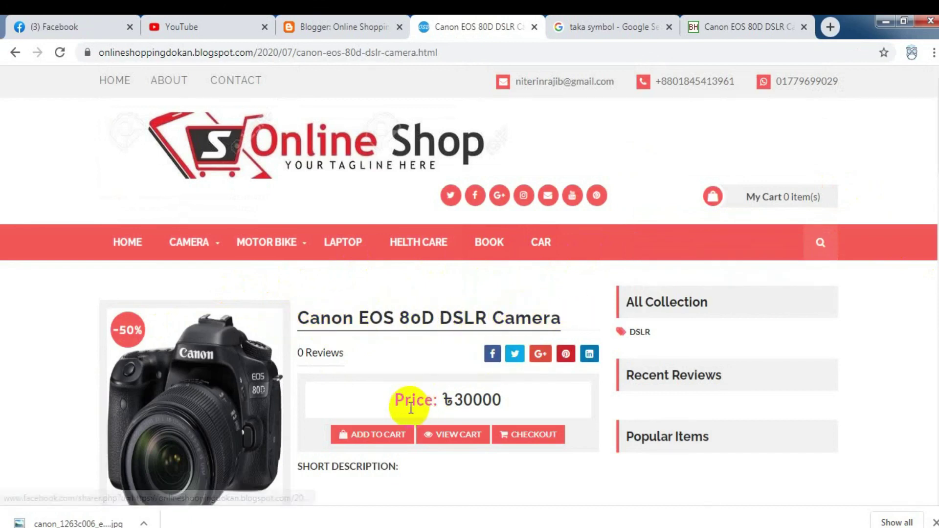
{"action": "scroll", "coordinate": [933, 179], "scroll_direction": "down", "scroll_amount": 2}
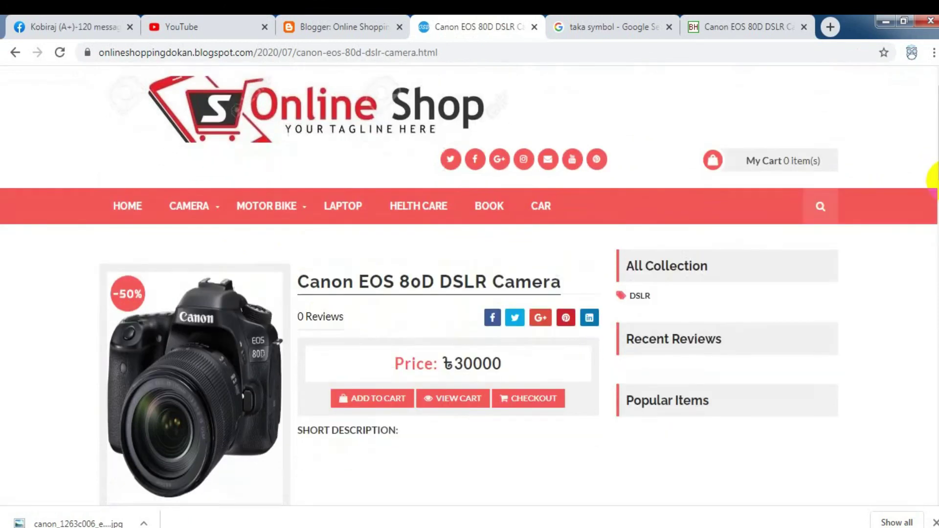
{"action": "scroll", "coordinate": [933, 179], "scroll_direction": "down", "scroll_amount": 5}
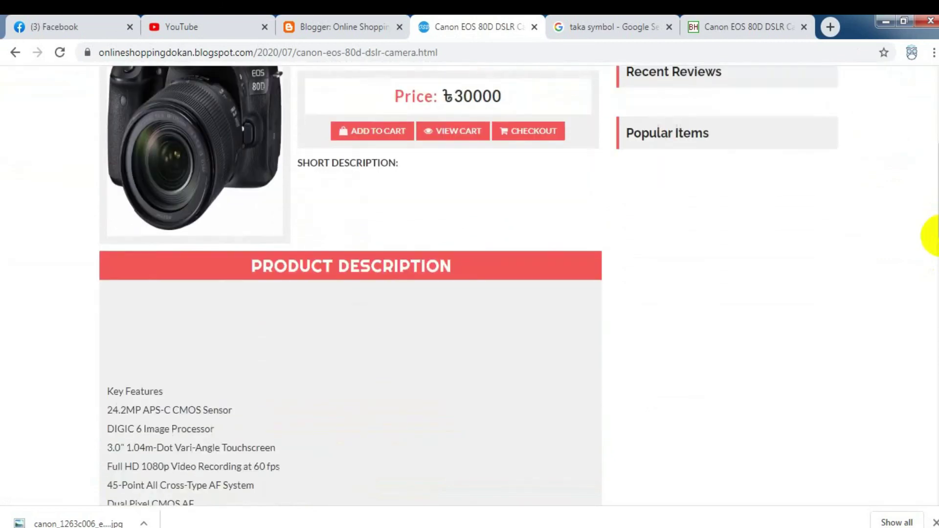
{"action": "scroll", "coordinate": [932, 235], "scroll_direction": "down", "scroll_amount": 1}
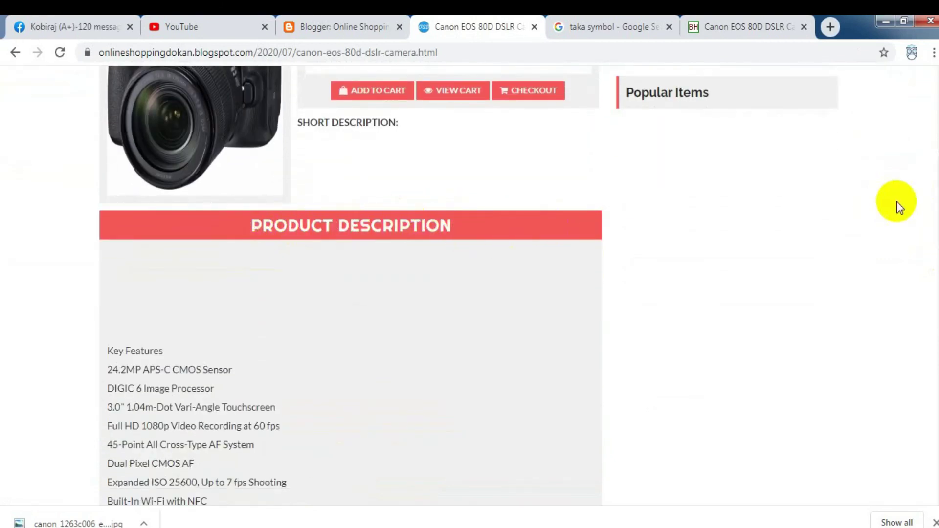
{"action": "scroll", "coordinate": [930, 244], "scroll_direction": "down", "scroll_amount": 4}
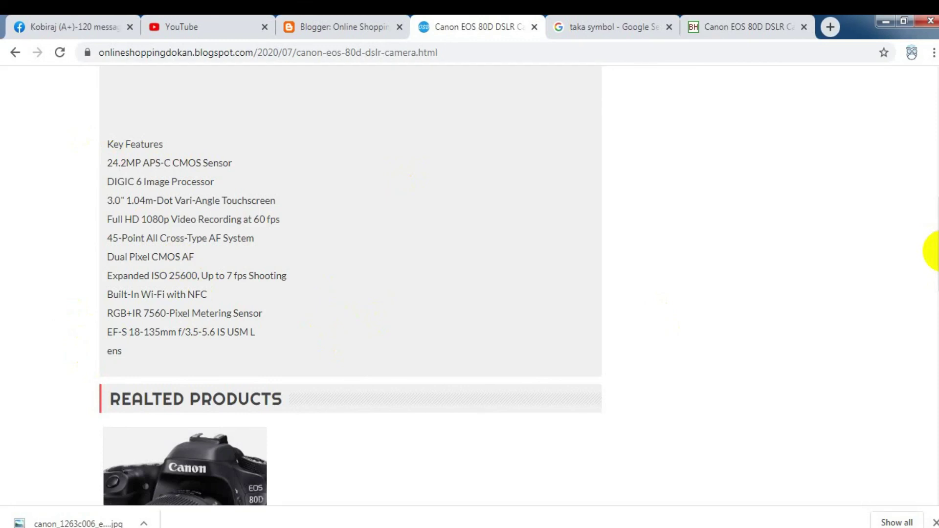
{"action": "scroll", "coordinate": [933, 250], "scroll_direction": "up", "scroll_amount": 8}
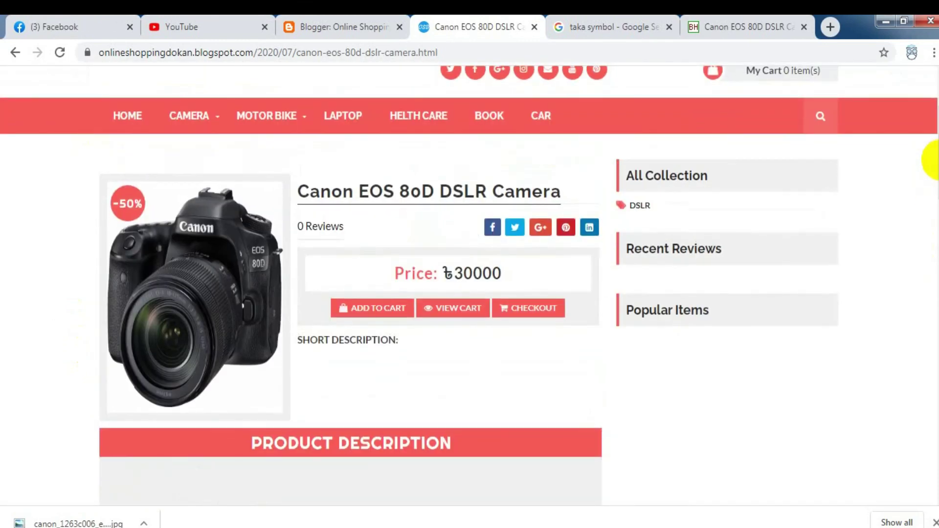